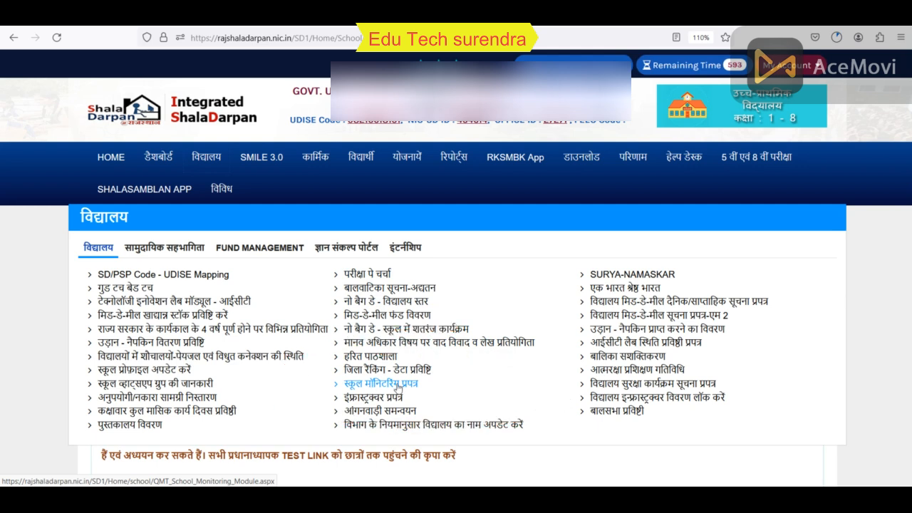
Open the school monitoring form (स्कूल मॉनिटरिंग प्रपत्र) and look over the भौतिक संसाधन questions in भाग - 1.
click(398, 385)
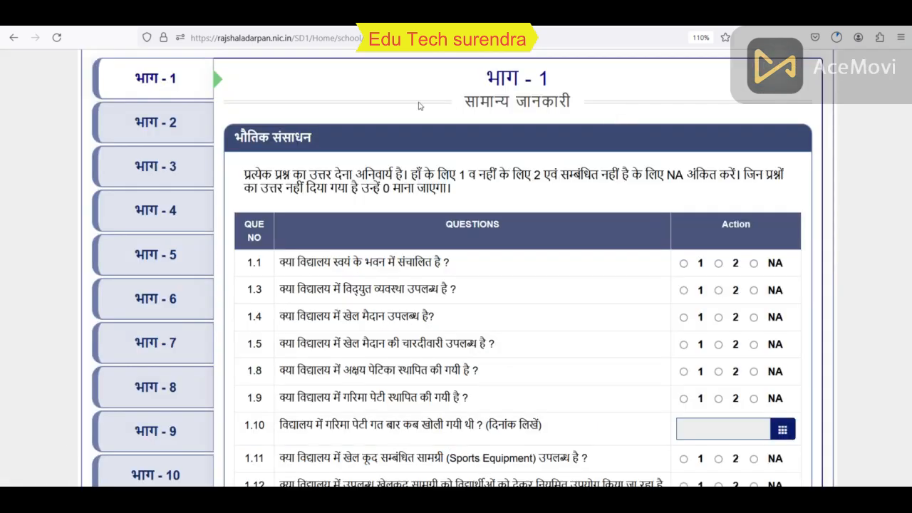
scroll(174, 117, down, 1)
scroll(174, 143, down, 3)
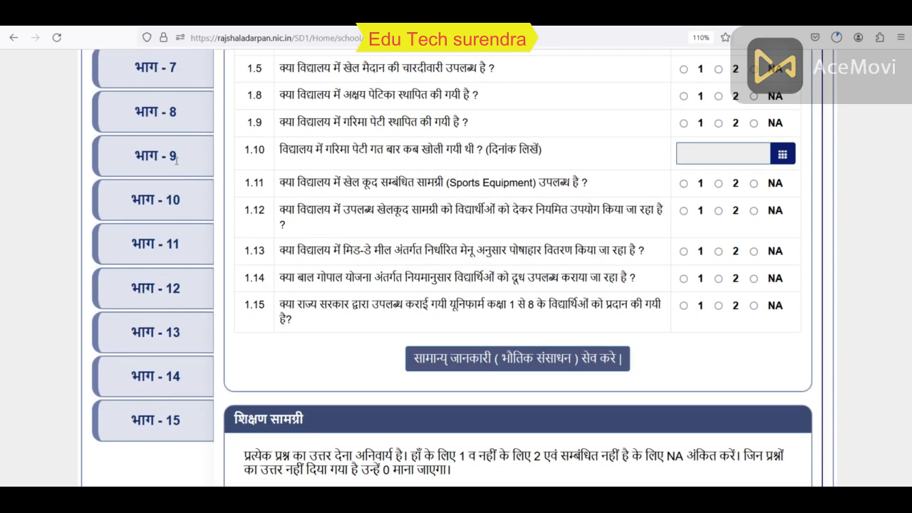
scroll(178, 170, down, 1)
scroll(178, 171, up, 5)
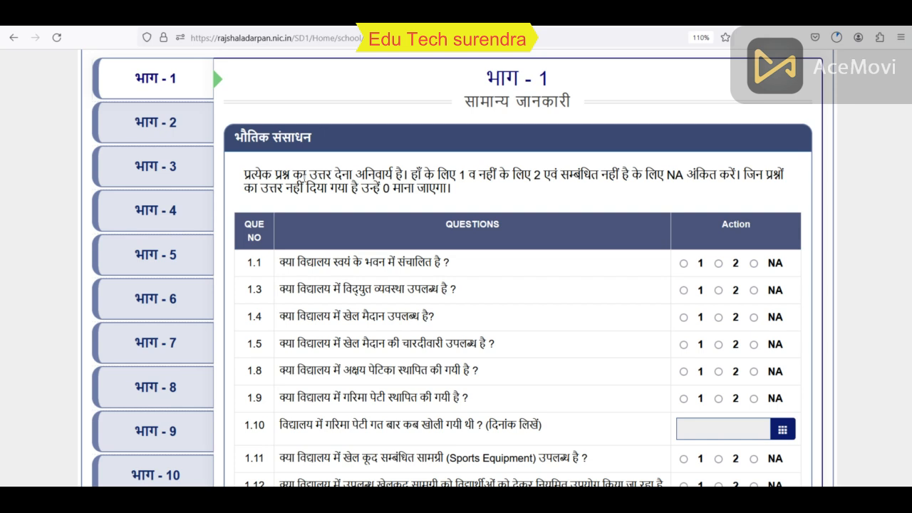
Examine the answering instructions for 1, 2 and NA above the भौतिक संसाधन questions.
drag(243, 174, 543, 187)
click(543, 189)
drag(663, 175, 683, 176)
Answer question 1.1, whether the school runs in its own building, with 1.
scroll(468, 154, down, 2)
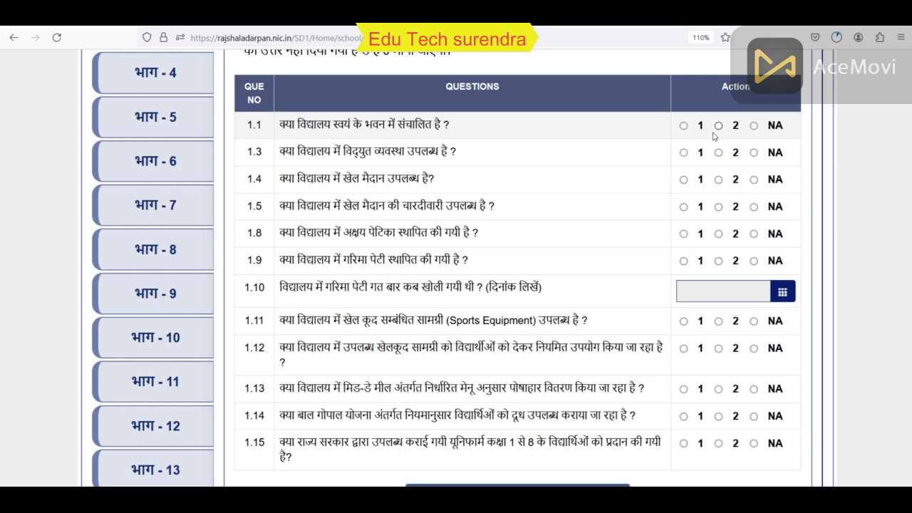
click(684, 126)
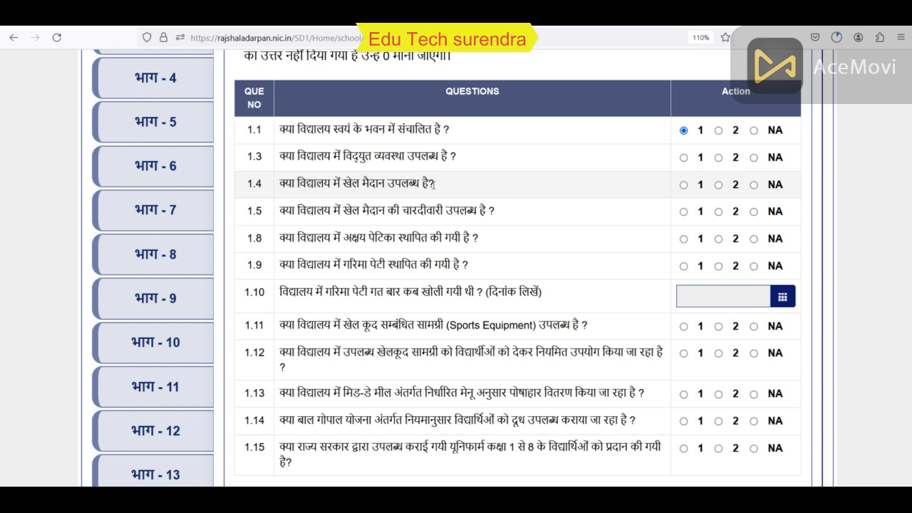
scroll(520, 195, down, 2)
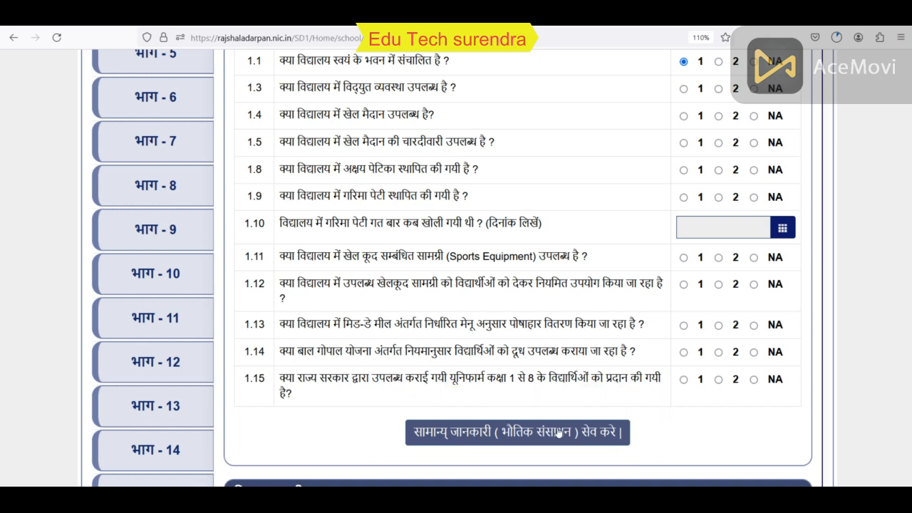
Open भाग - 2 and review the class-wise enrolment table with its average attendance fields for boys and girls.
scroll(432, 347, up, 2)
scroll(432, 346, up, 4)
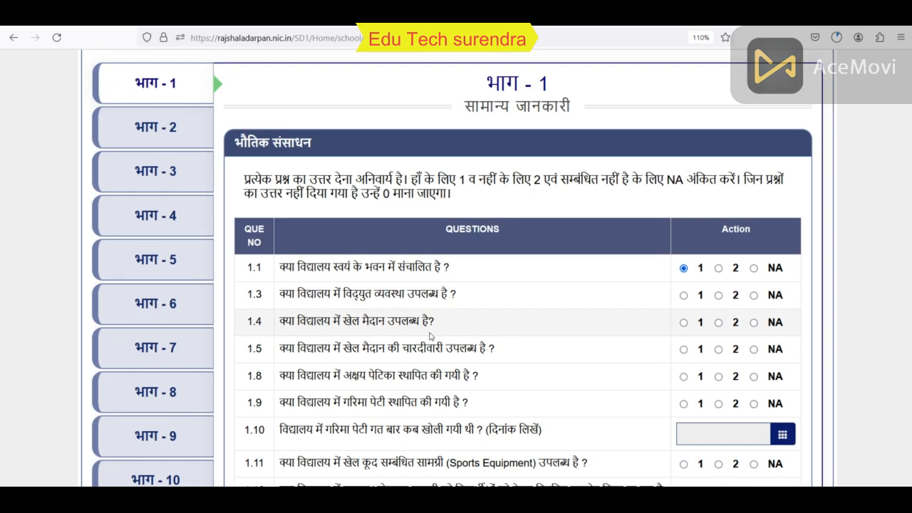
click(170, 128)
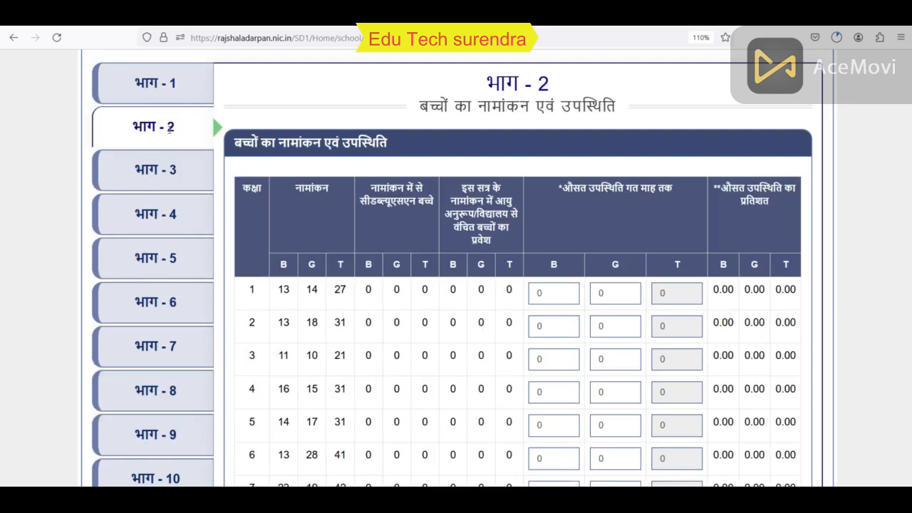
scroll(465, 133, down, 1)
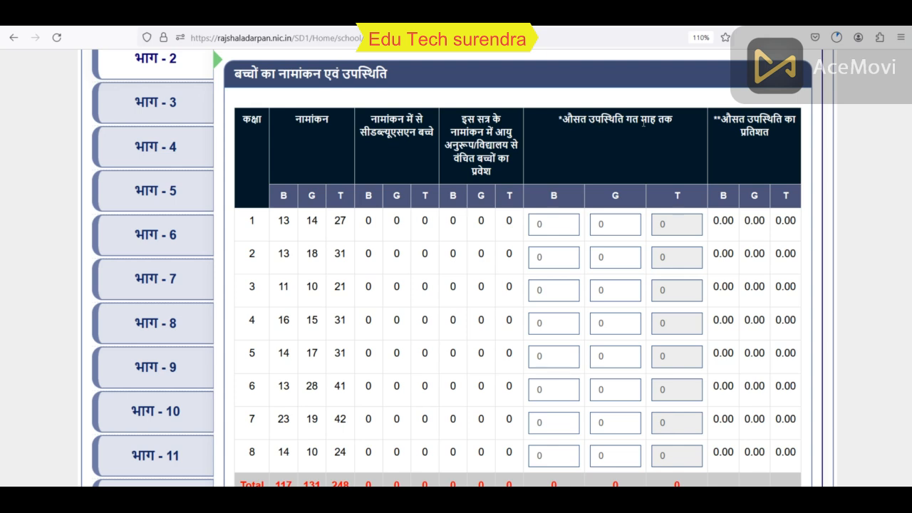
click(558, 226)
click(625, 228)
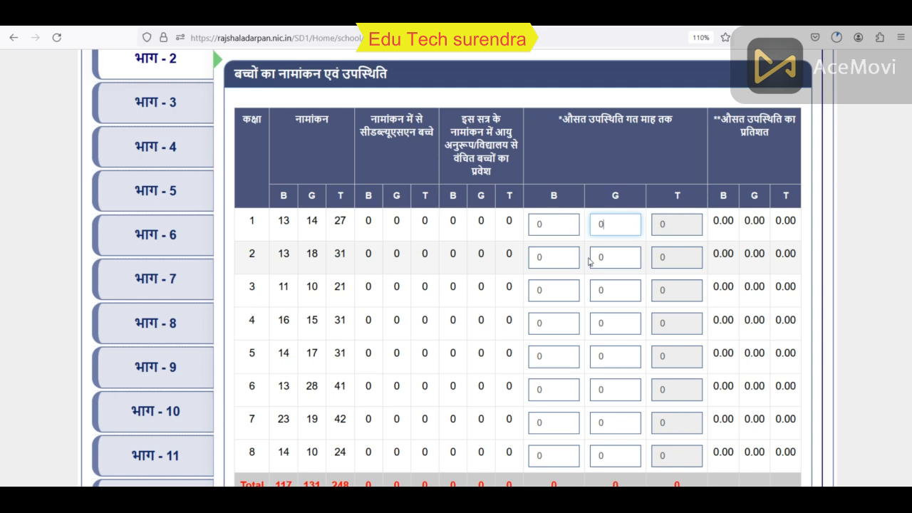
scroll(588, 261, down, 2)
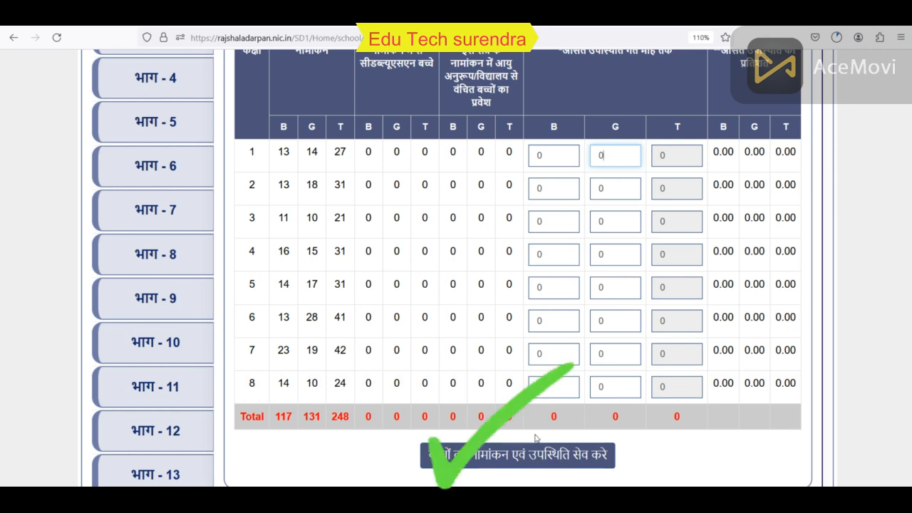
Open भाग - 3 and review the board exam result tables for classes 5, 8, 10 and 12.
scroll(254, 137, up, 2)
click(176, 106)
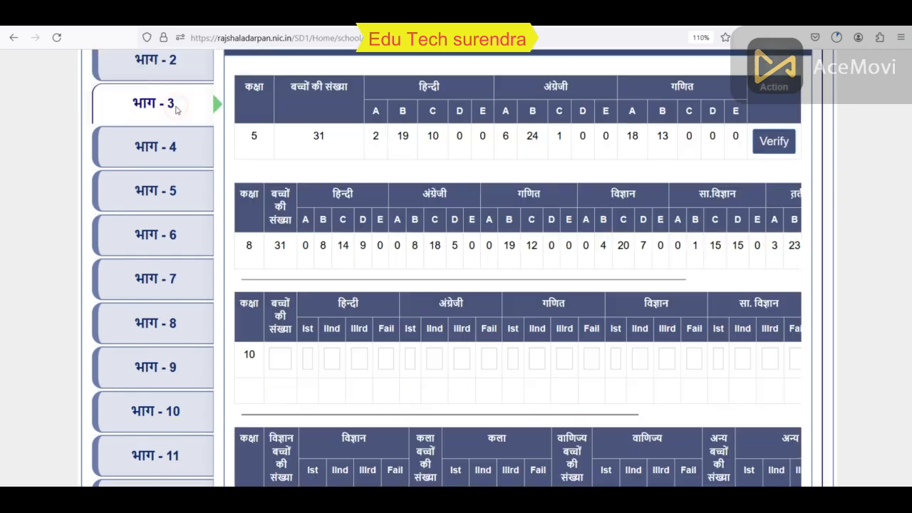
scroll(346, 164, up, 2)
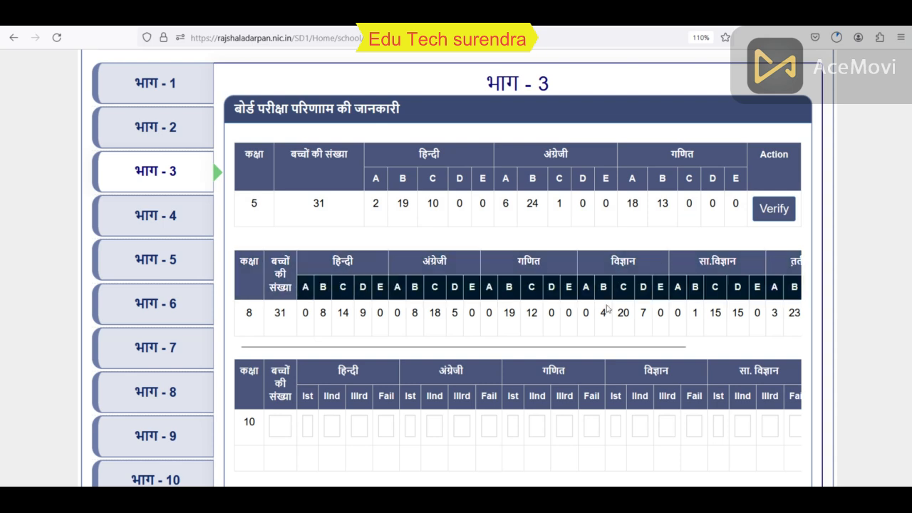
drag(581, 348, 636, 351)
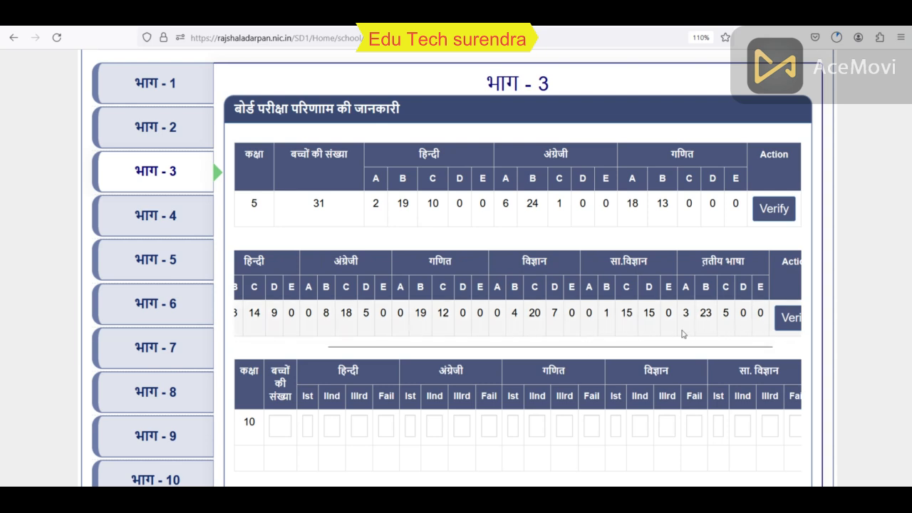
scroll(544, 285, down, 2)
scroll(544, 285, down, 4)
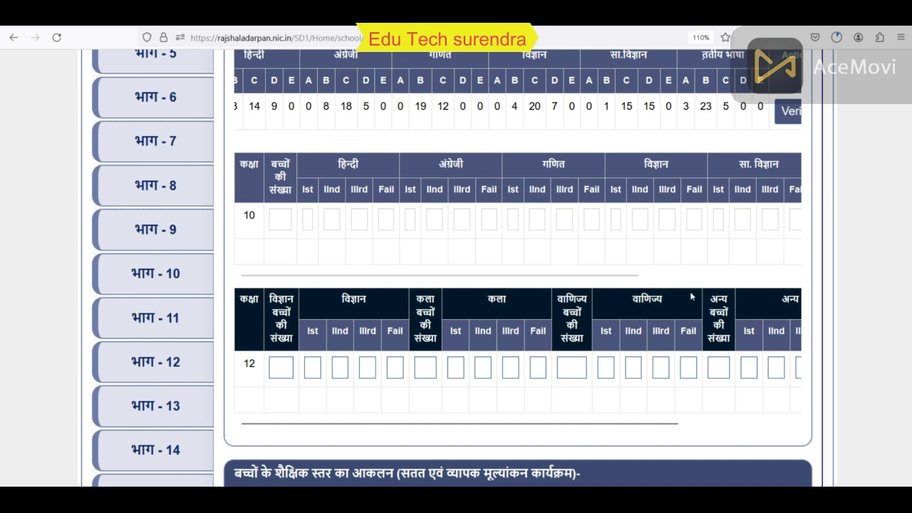
In the सतत एवं व्यापक मूल्यांकन assessment section, select class 1 and the subject हिंदी.
scroll(689, 294, down, 4)
scroll(688, 292, down, 2)
scroll(667, 288, down, 2)
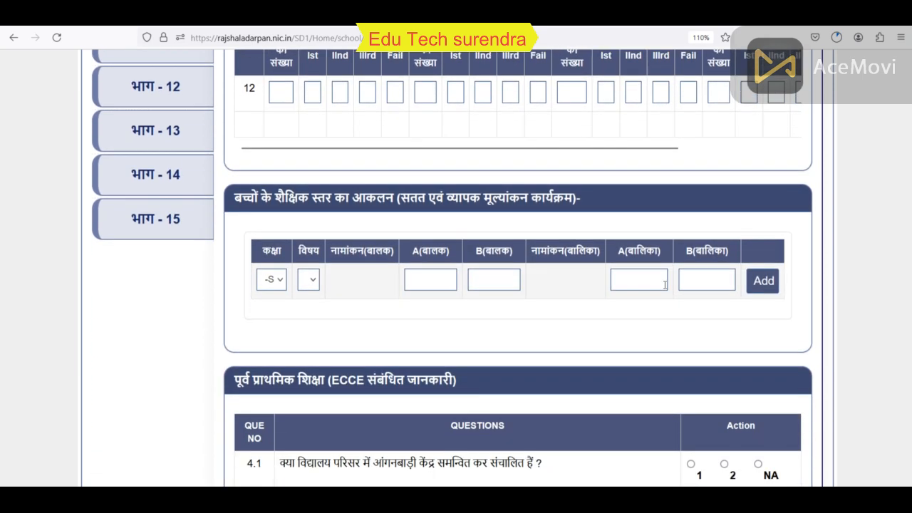
scroll(642, 289, down, 1)
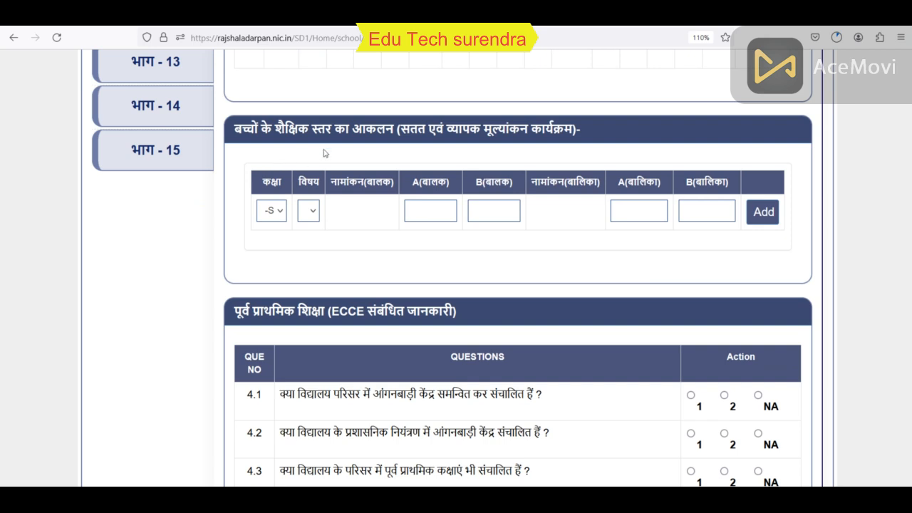
click(271, 212)
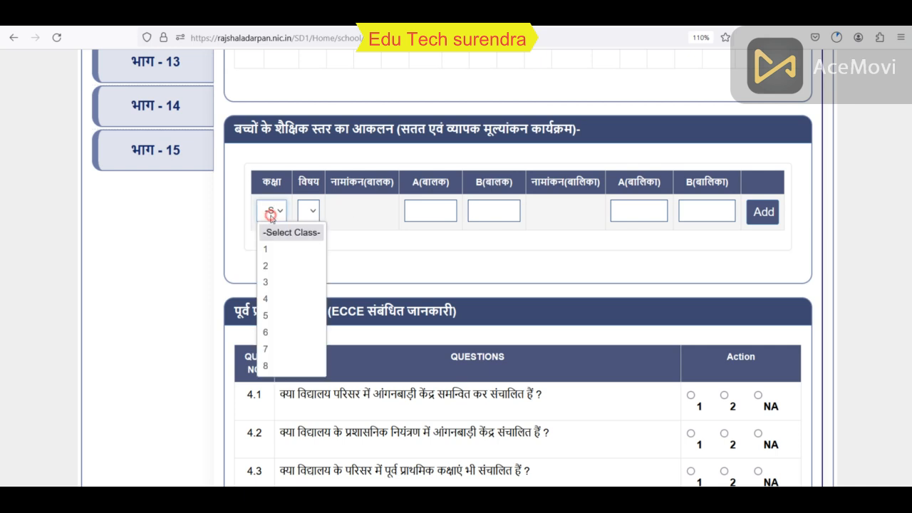
click(274, 251)
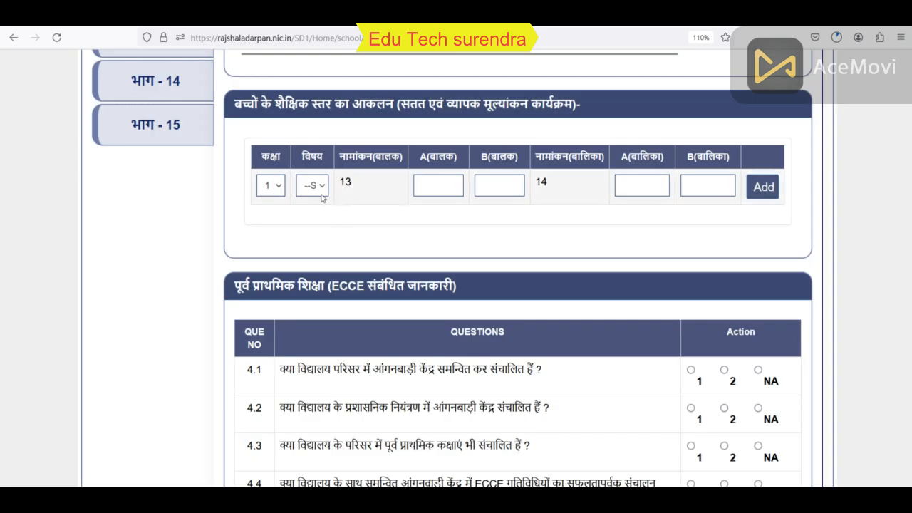
click(320, 189)
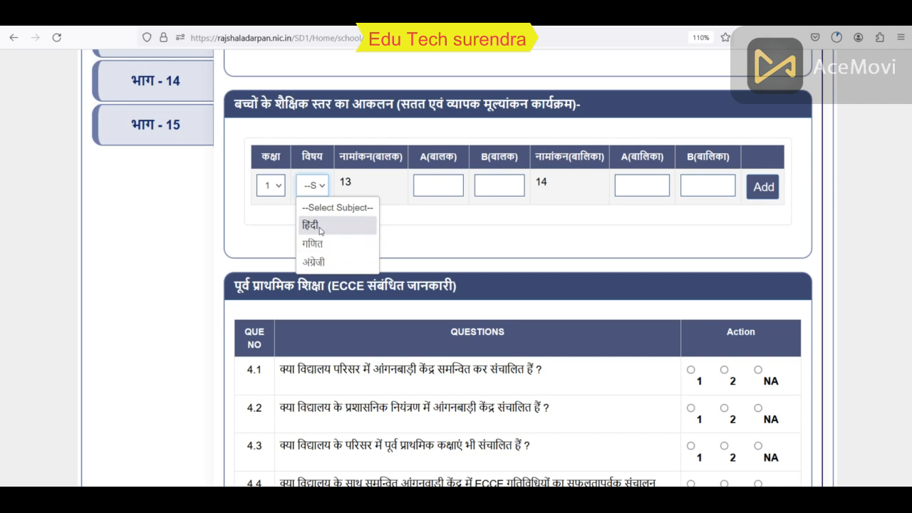
click(321, 228)
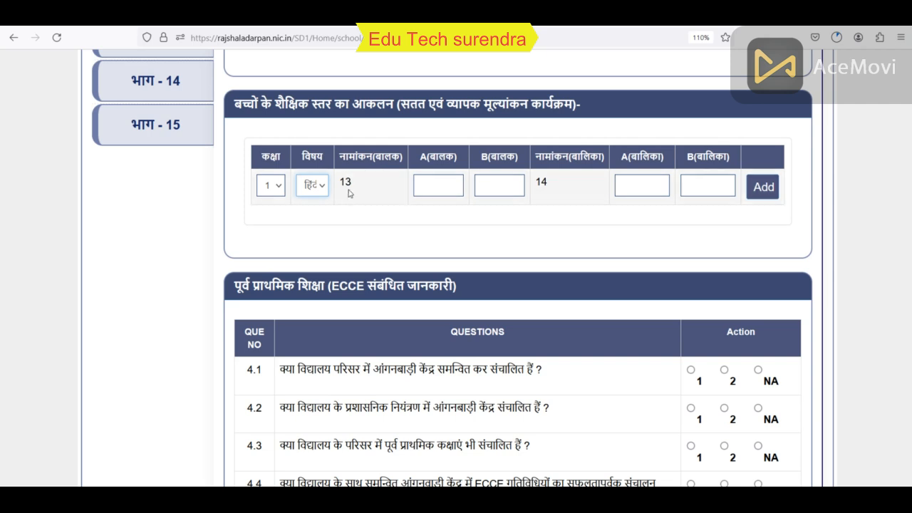
Examine the A and B entry fields for boys and girls and the subjects offered for class 1.
click(441, 184)
click(488, 187)
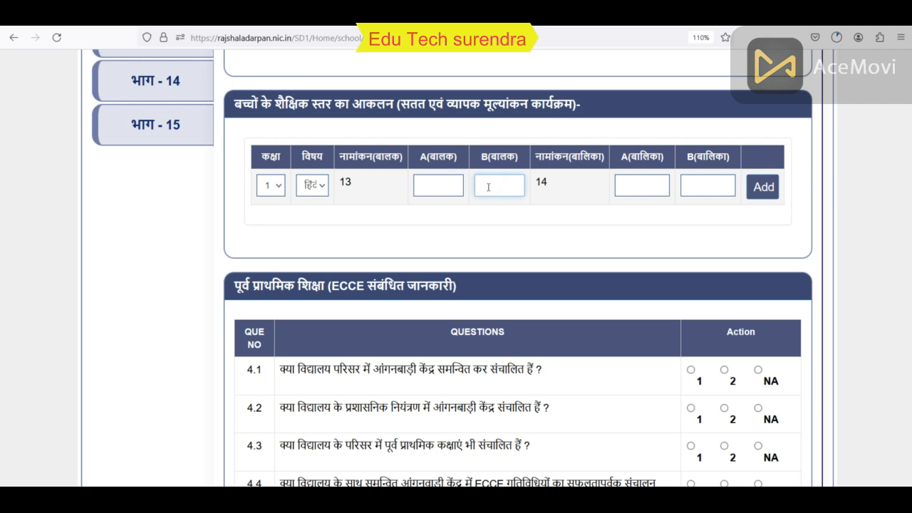
click(627, 186)
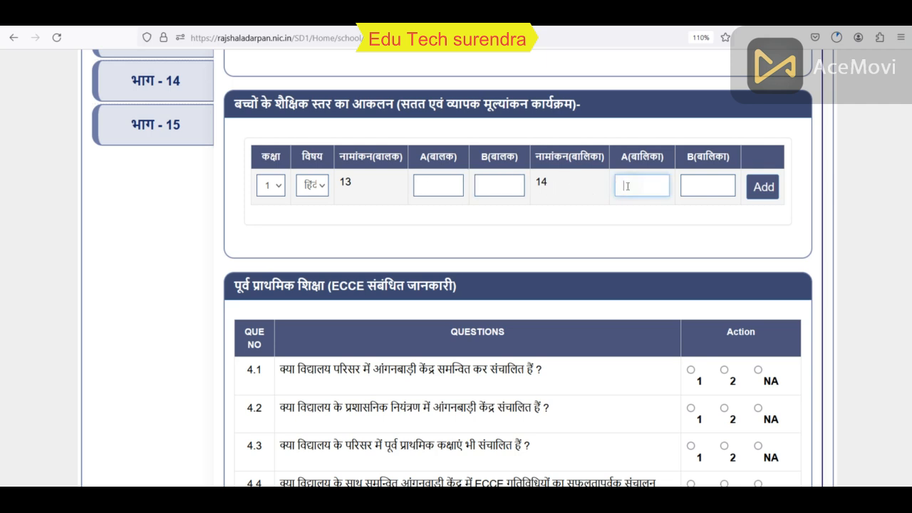
click(693, 185)
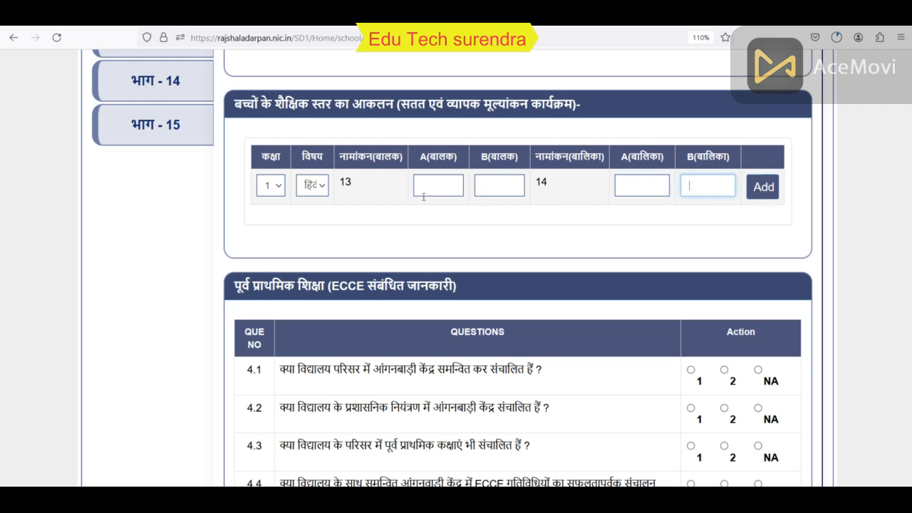
click(317, 190)
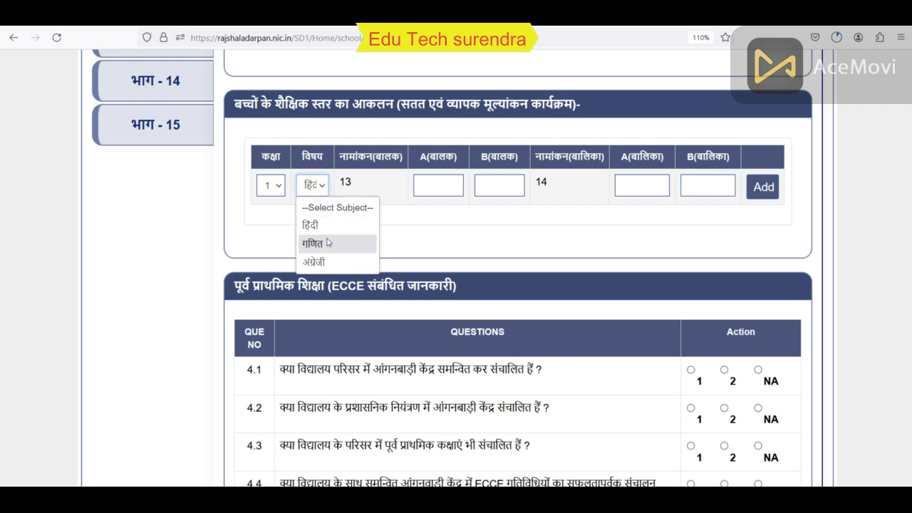
click(432, 236)
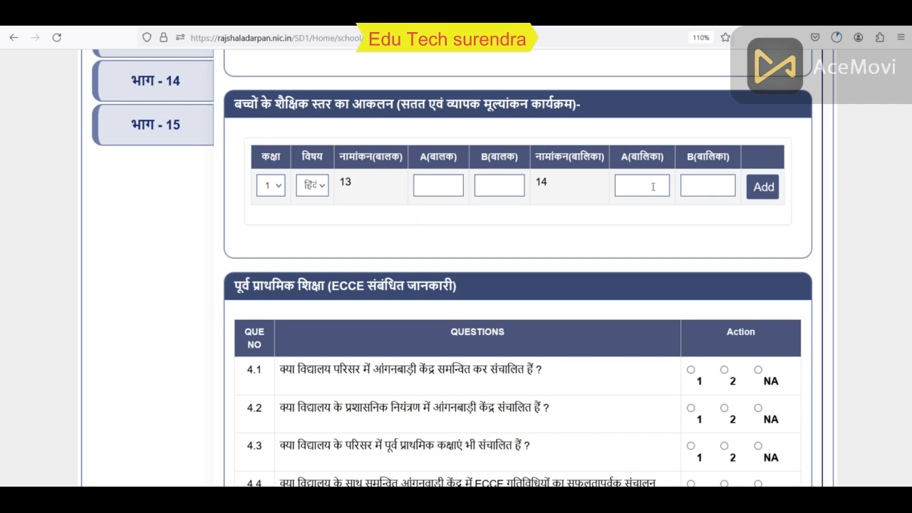
click(321, 185)
click(411, 238)
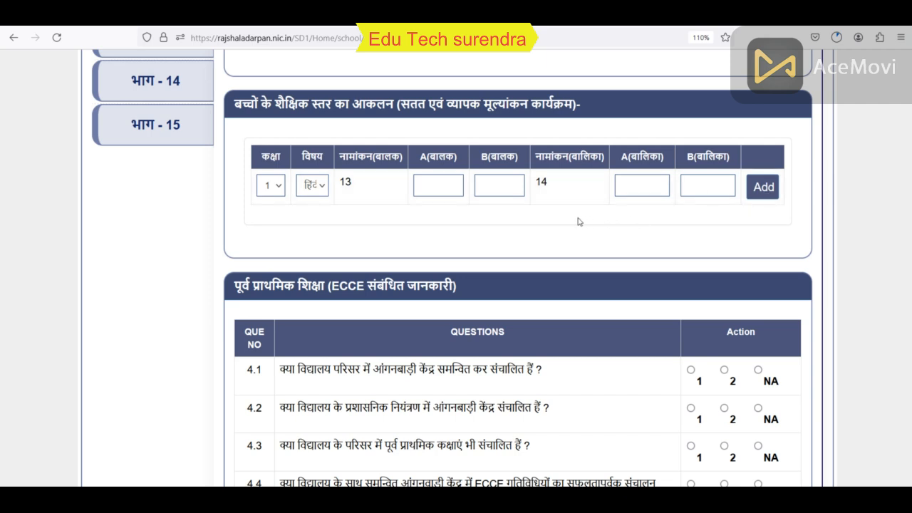
Set the class to 6 in the assessment row and check which subjects it offers.
click(272, 186)
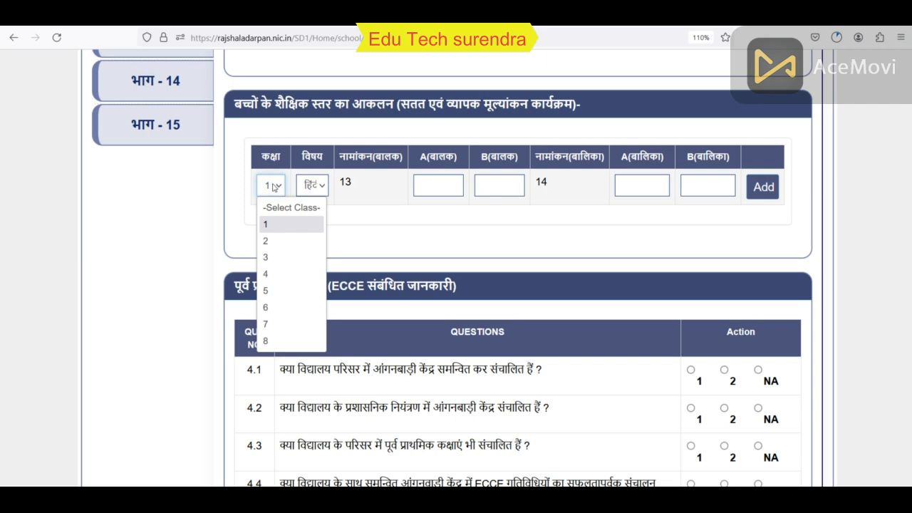
click(275, 308)
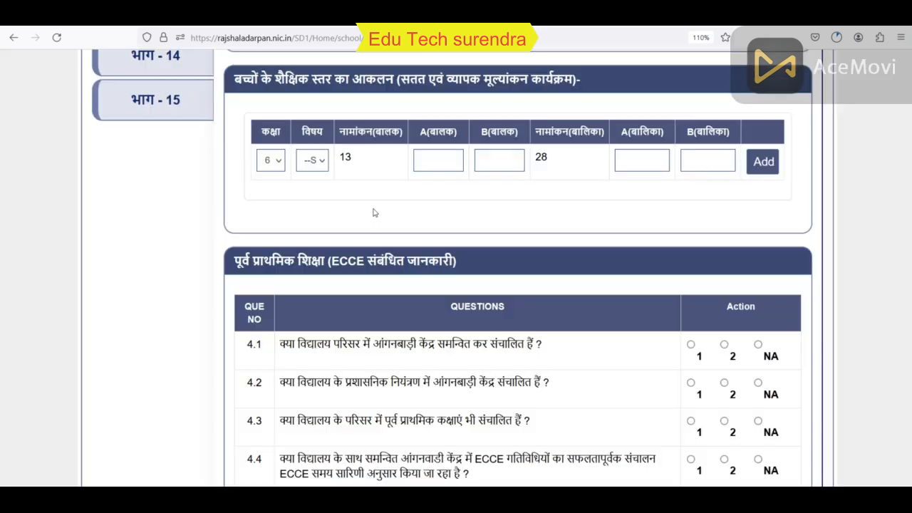
click(313, 160)
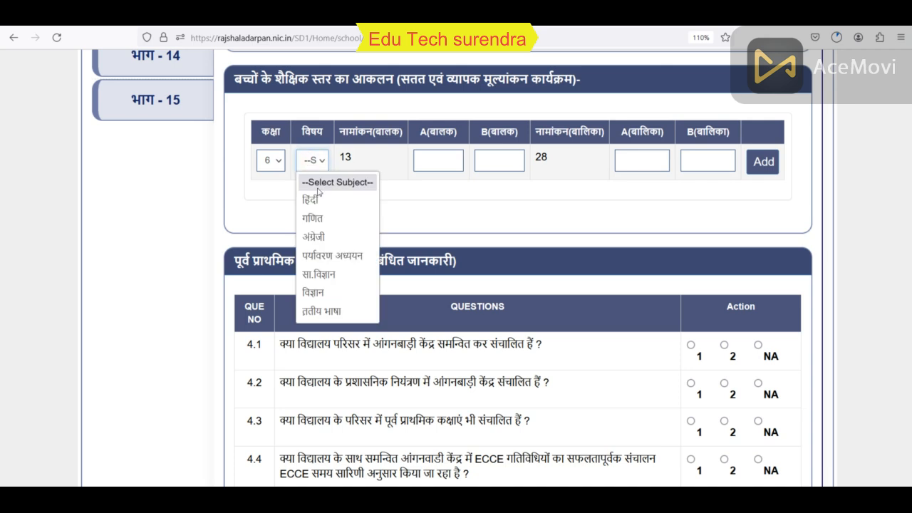
click(419, 204)
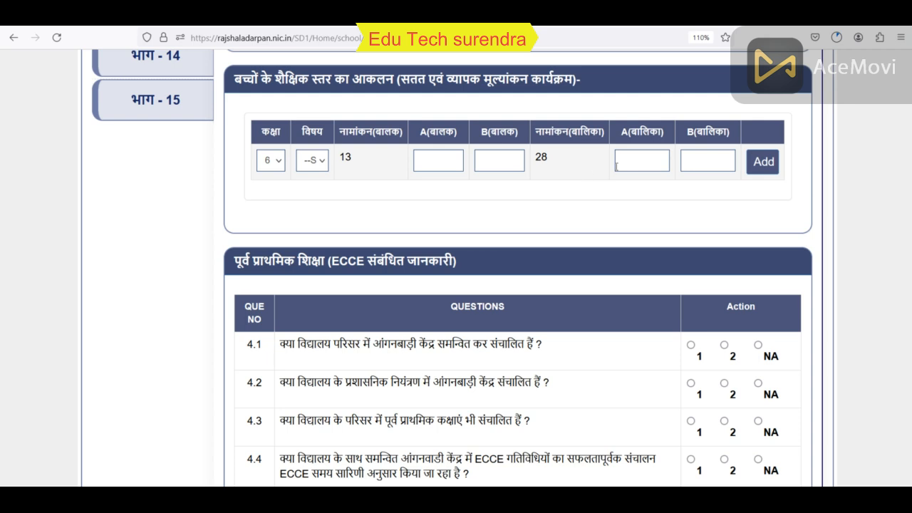
Review the available classes and the subject choices for class 6 without changing the assessment row.
click(318, 164)
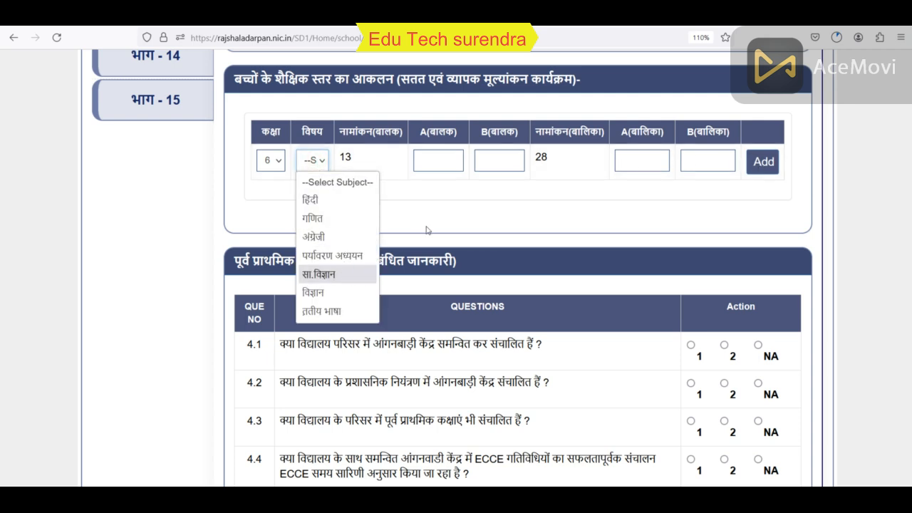
click(328, 188)
click(265, 159)
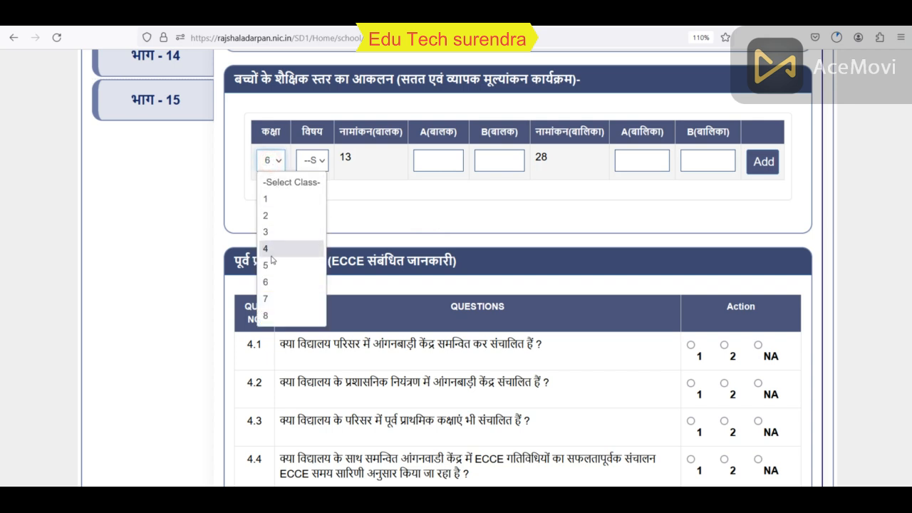
click(372, 214)
click(321, 164)
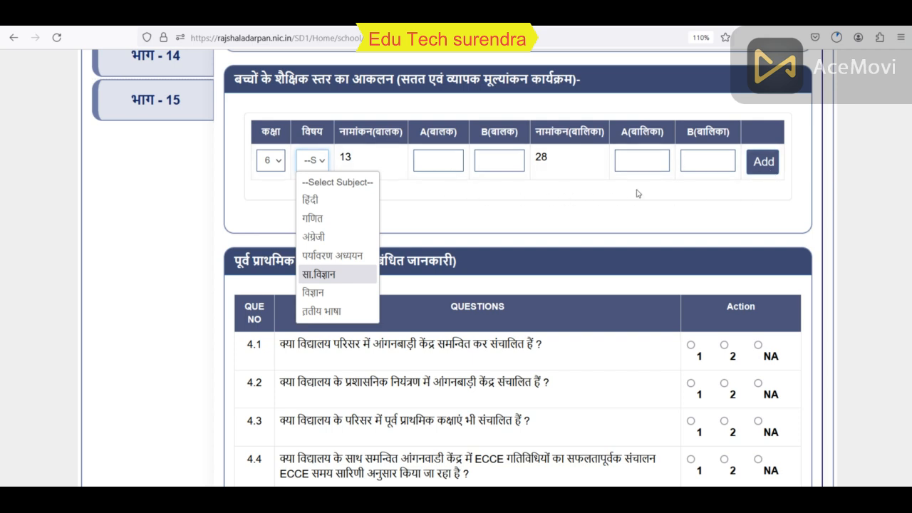
click(690, 198)
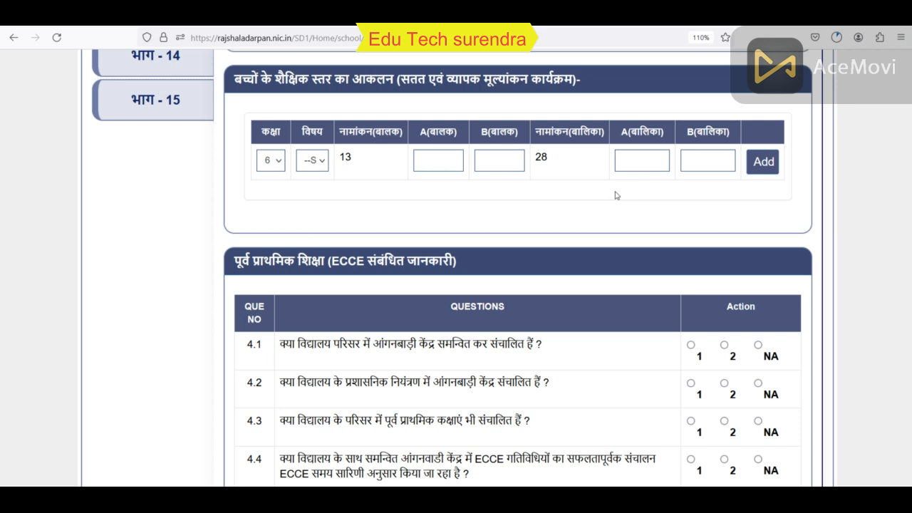
Read through the पूर्व प्राथमिक शिक्षा (ECCE) questions 4.1 to 4.32, their answer options and how the section is saved.
scroll(556, 174, down, 4)
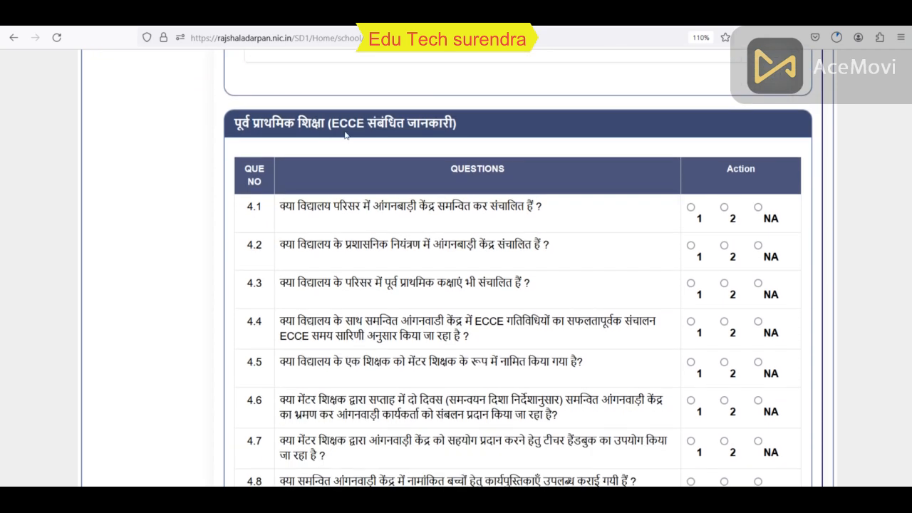
scroll(591, 152, down, 2)
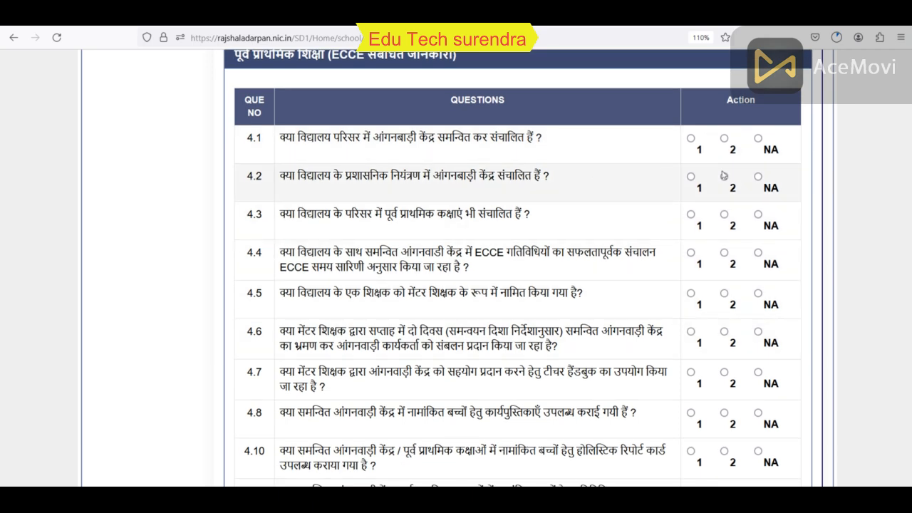
scroll(627, 199, down, 1)
scroll(603, 218, down, 2)
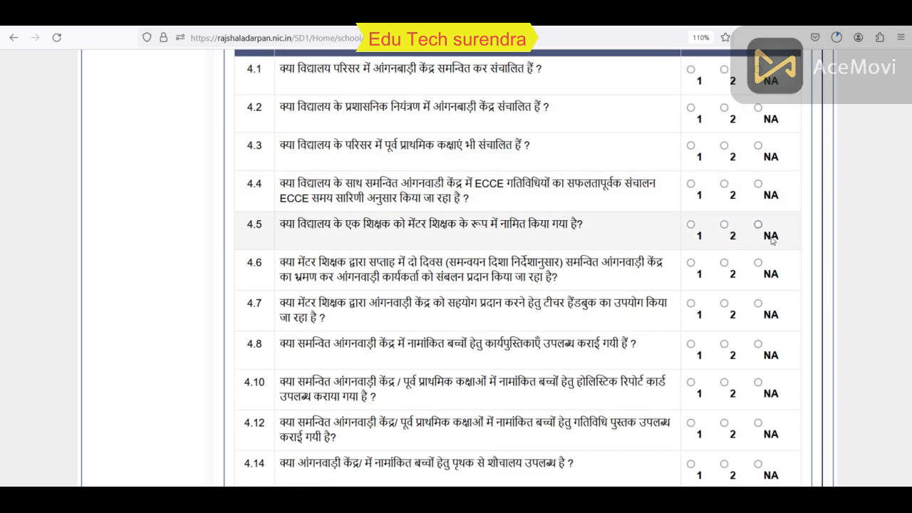
scroll(575, 242, down, 1)
scroll(720, 228, down, 3)
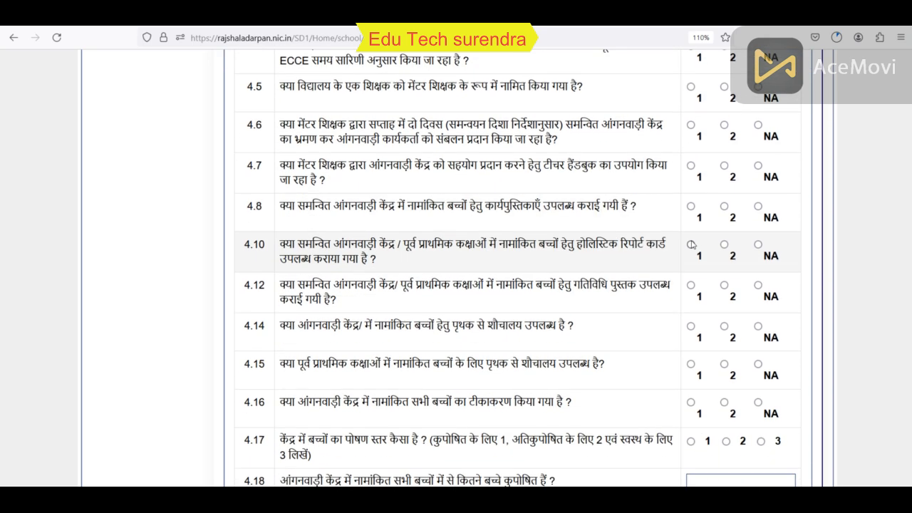
scroll(719, 231, down, 3)
scroll(672, 246, up, 8)
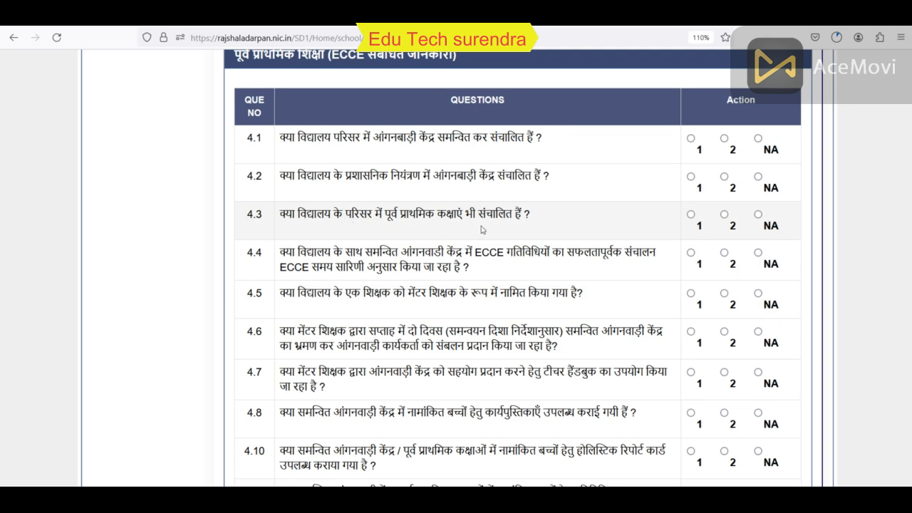
scroll(723, 223, down, 2)
scroll(722, 223, down, 4)
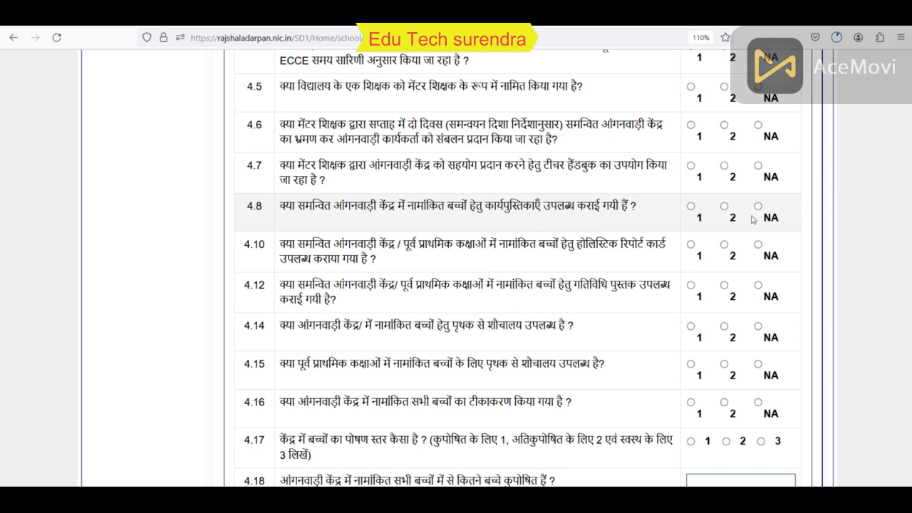
scroll(652, 224, down, 4)
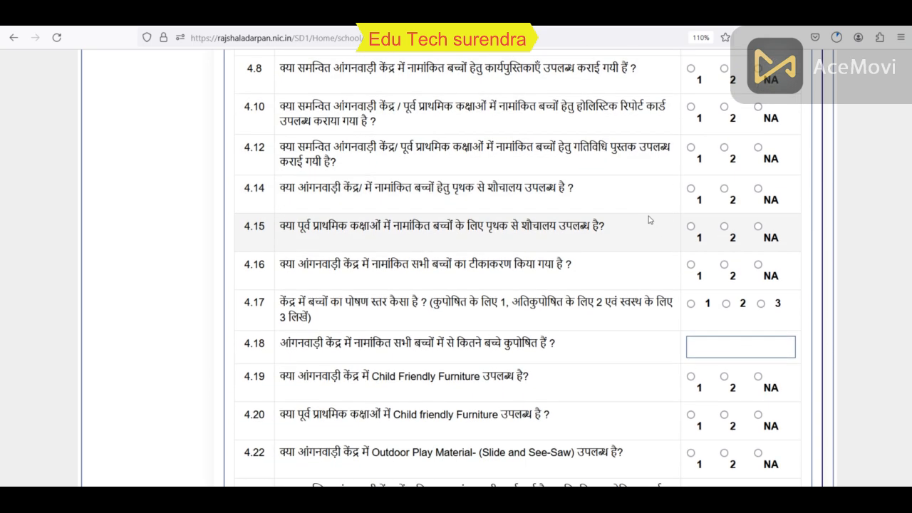
scroll(649, 220, down, 2)
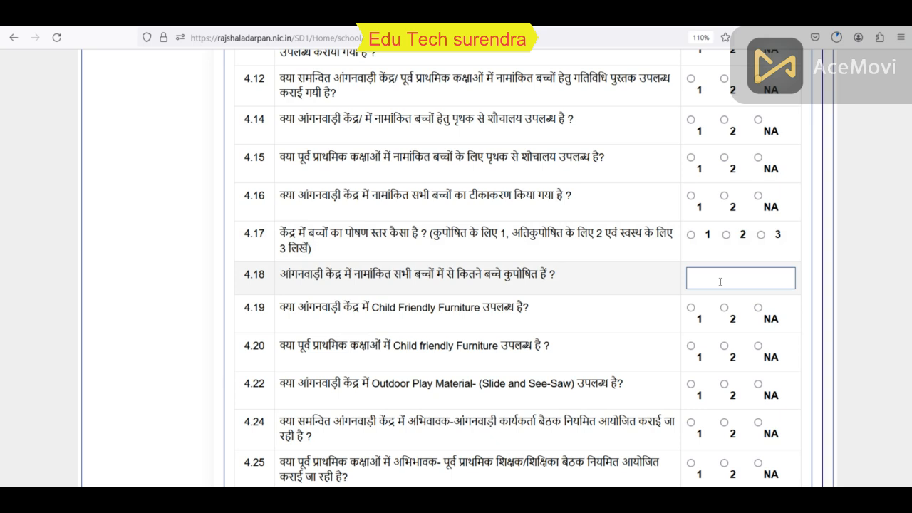
scroll(627, 252, down, 10)
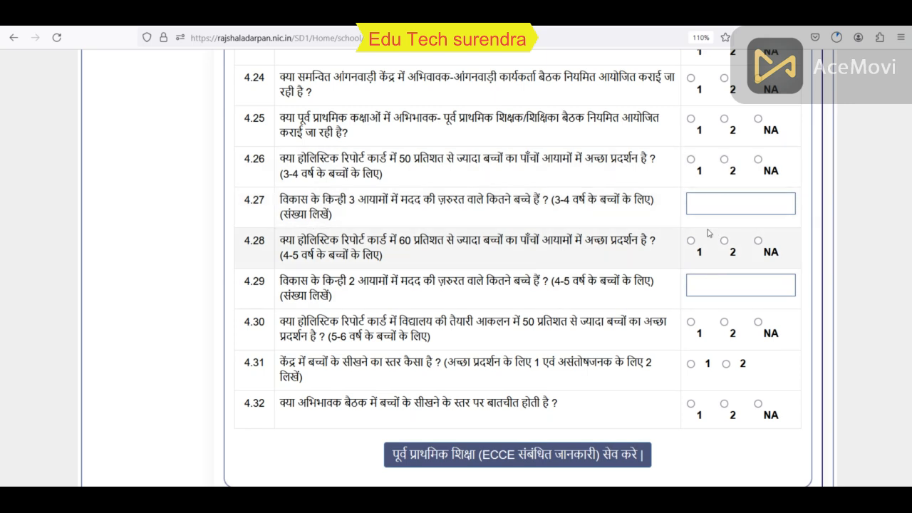
scroll(653, 231, down, 2)
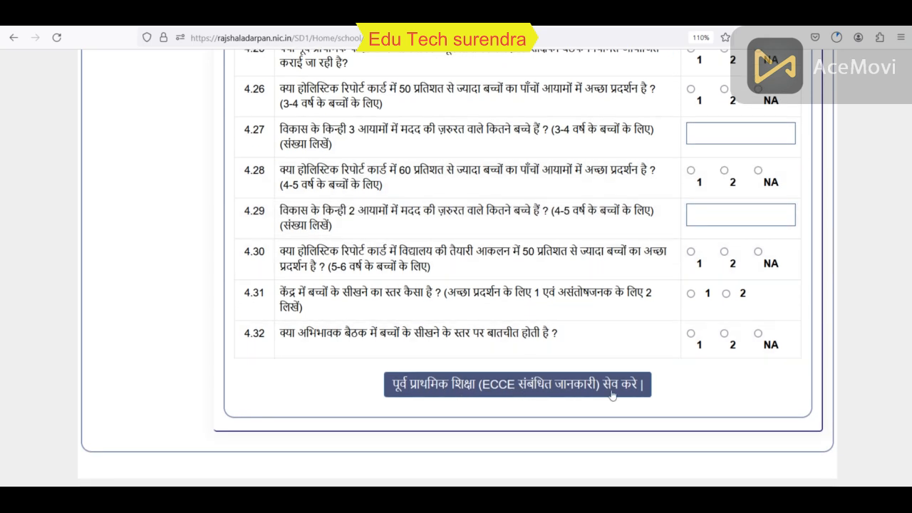
scroll(462, 312, up, 15)
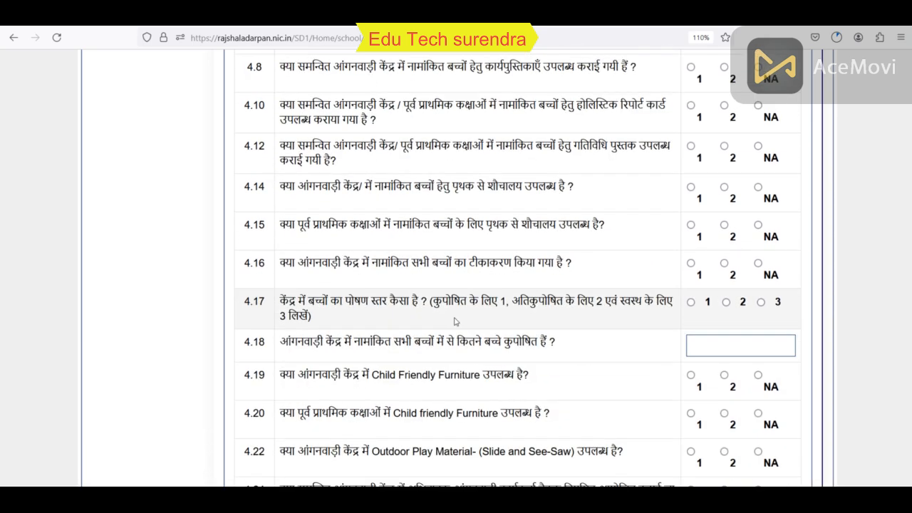
scroll(462, 313, up, 5)
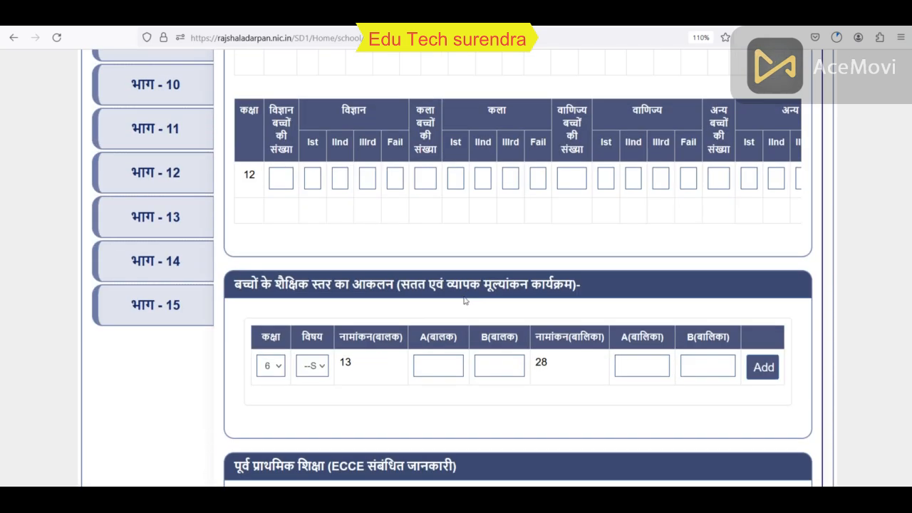
Open भाग - 4 and select class 1 and the subject हिंदी in the class 1 to 5 teaching-process row.
scroll(461, 297, up, 5)
click(179, 234)
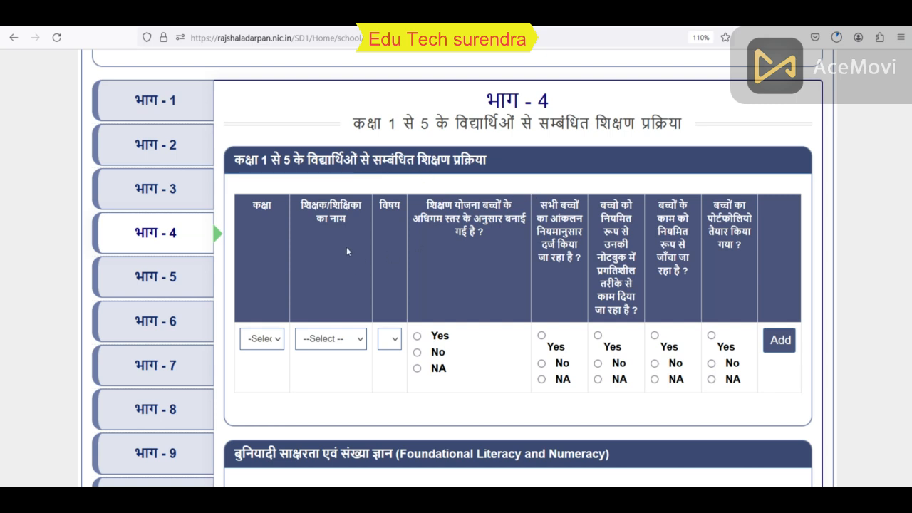
click(258, 339)
click(259, 377)
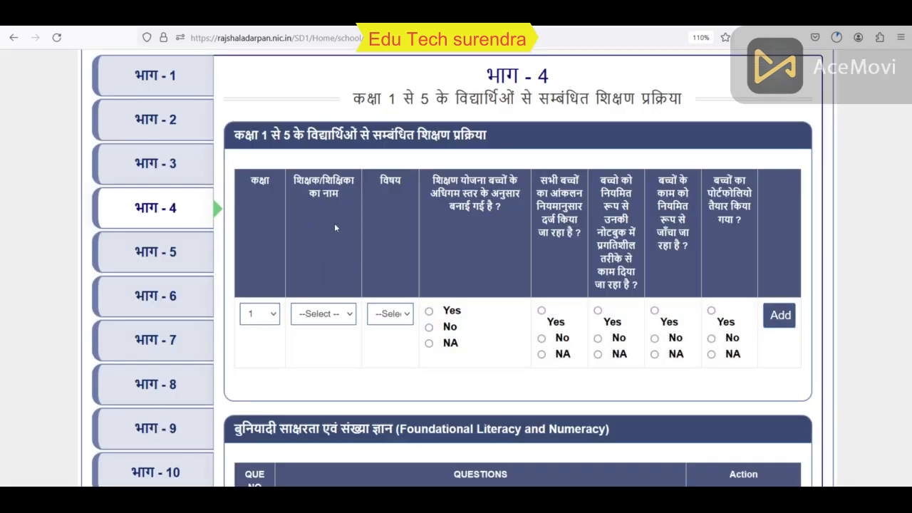
click(335, 316)
click(335, 317)
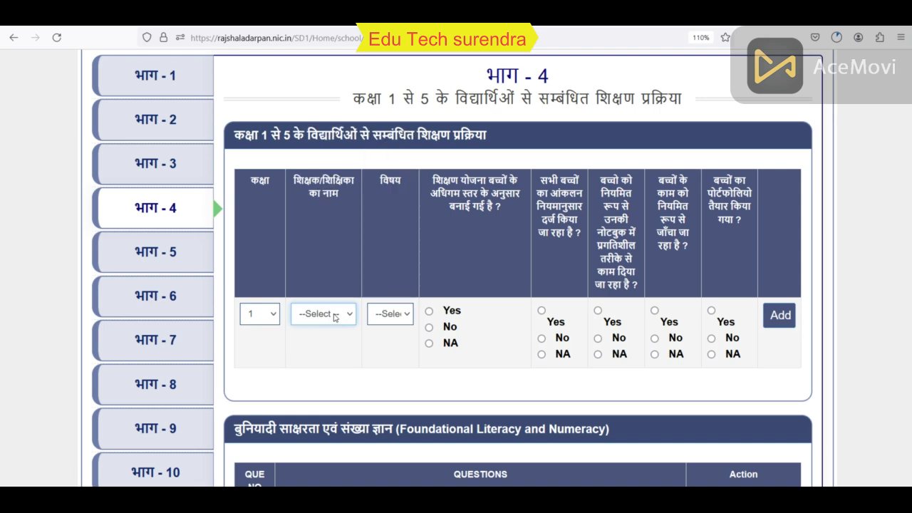
click(384, 317)
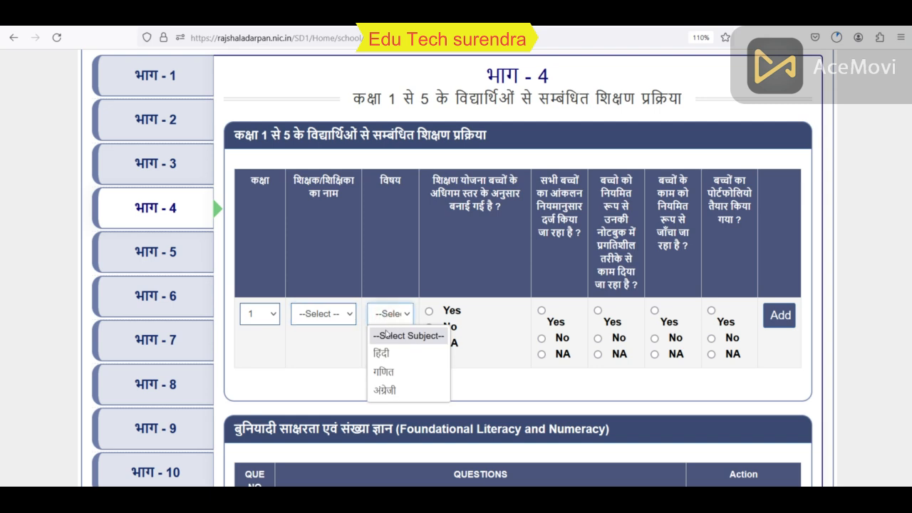
click(385, 352)
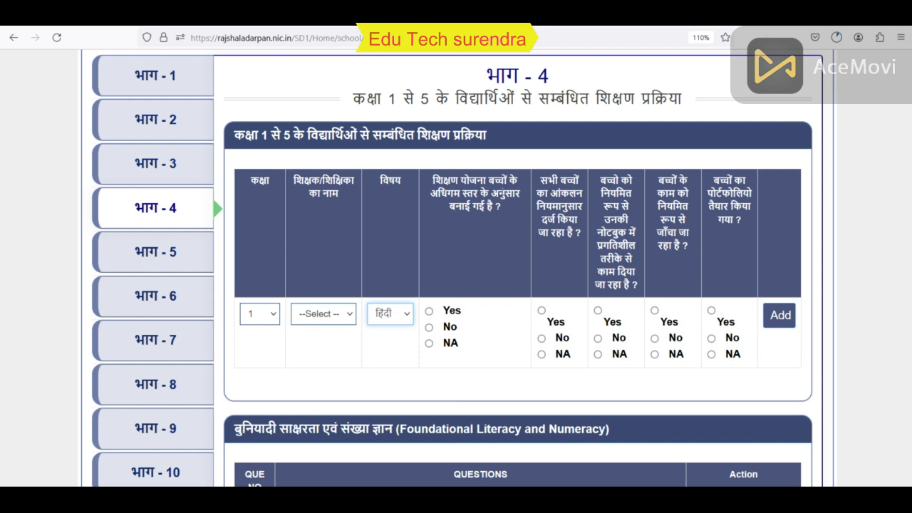
Answer Yes to all five teaching-process questions for class 1 हिंदी and add the row to the table.
click(428, 311)
click(541, 311)
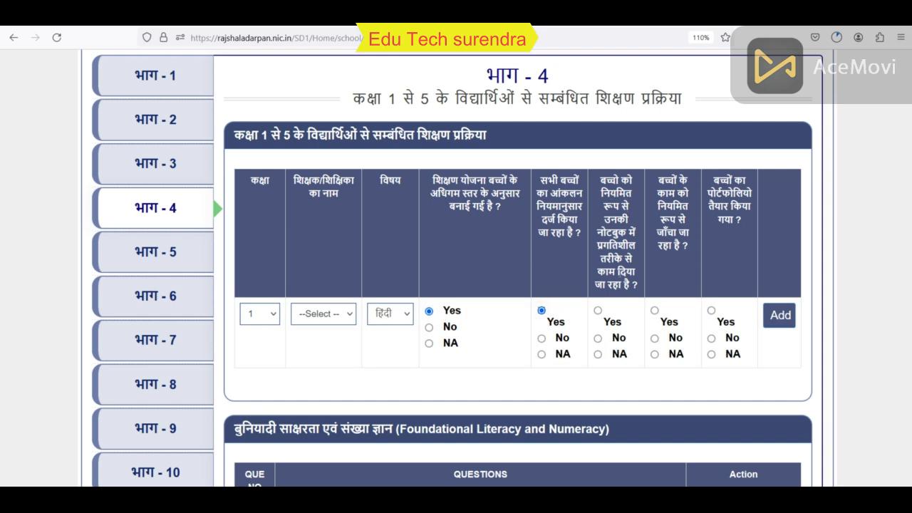
click(597, 311)
click(654, 311)
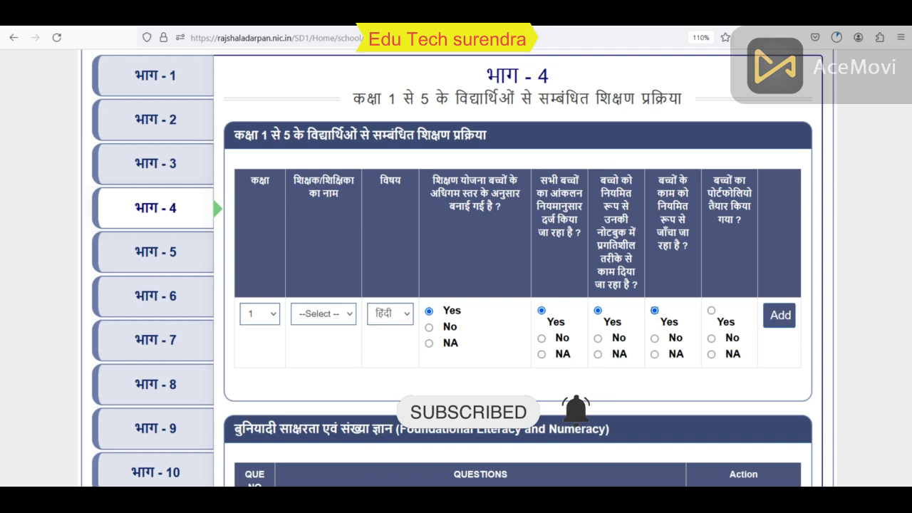
click(710, 311)
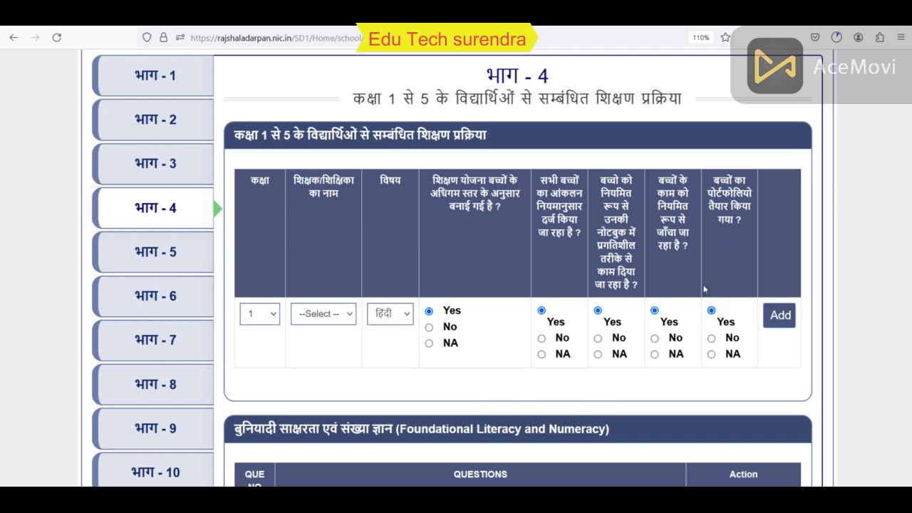
click(780, 316)
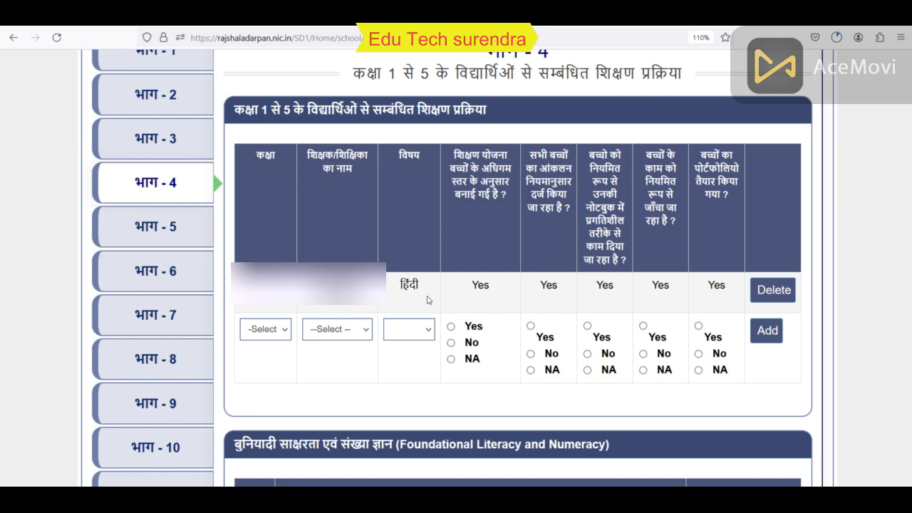
Select class 1 in the new teaching-process row and check the teacher and subject choices it offers.
click(276, 332)
click(271, 369)
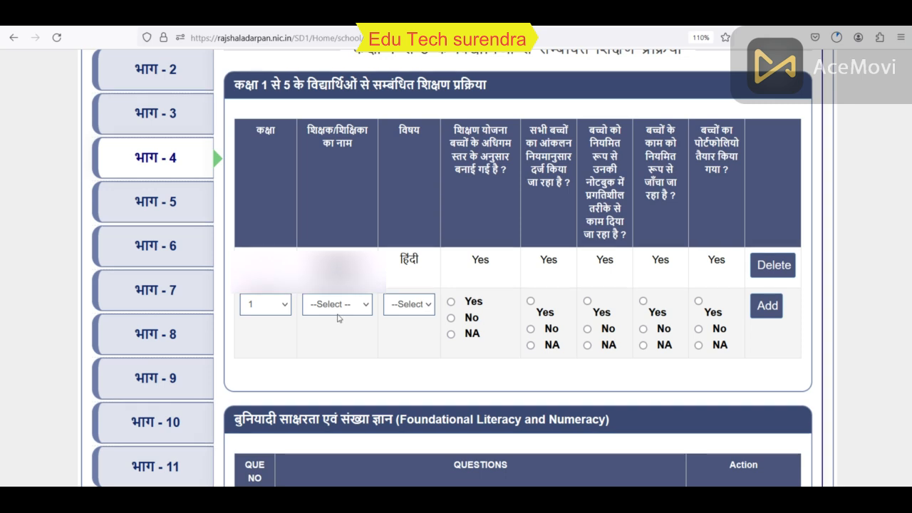
click(338, 309)
click(338, 309)
click(411, 309)
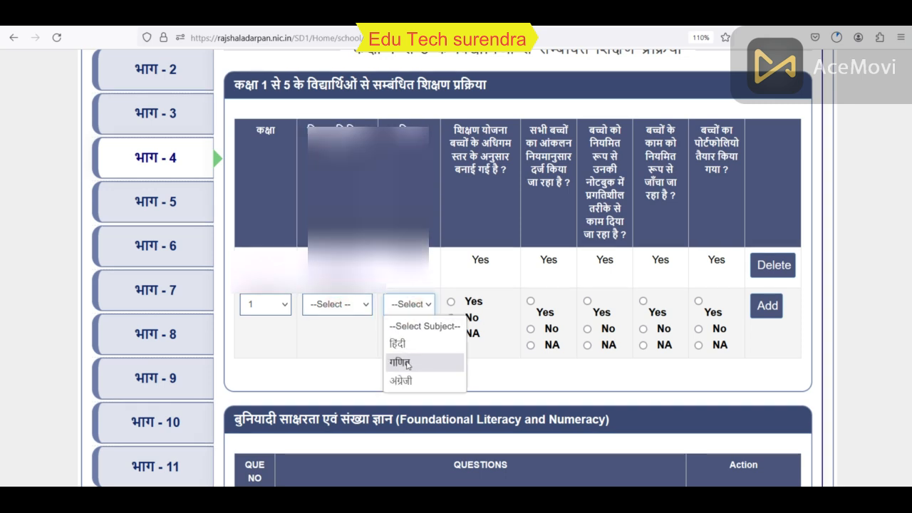
click(411, 321)
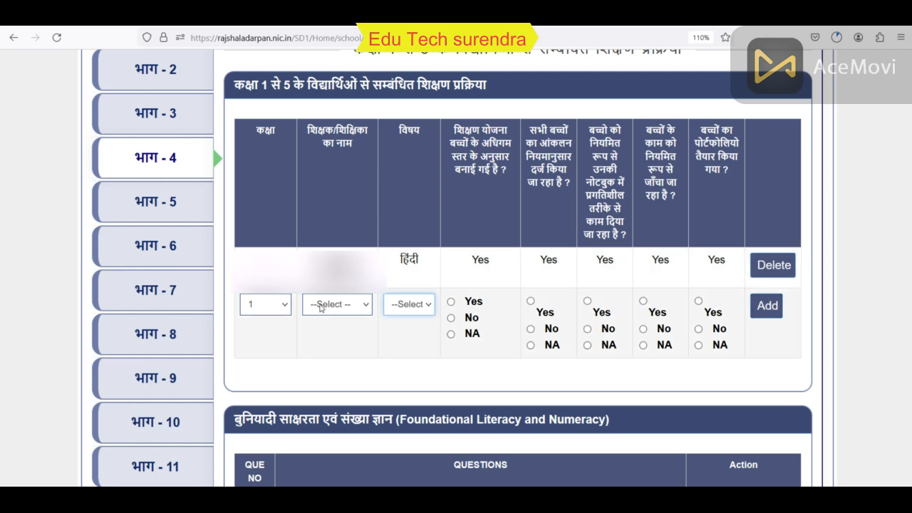
click(404, 306)
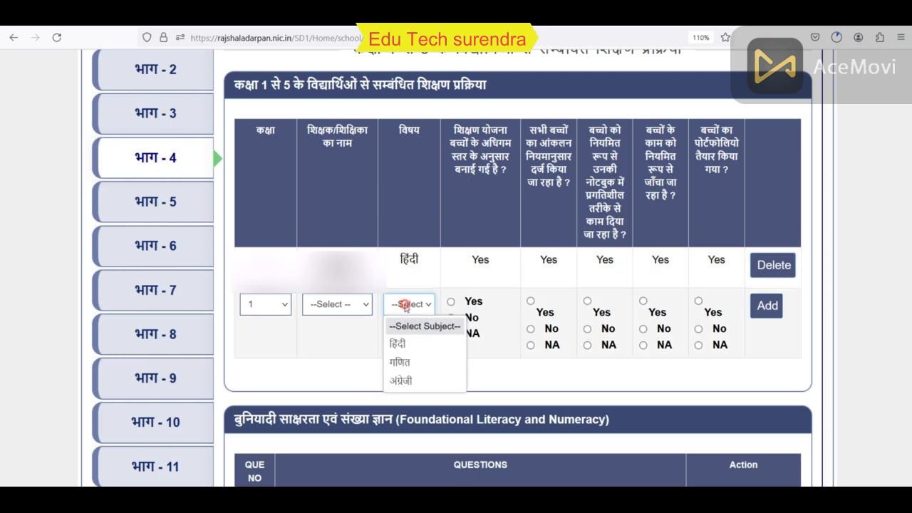
click(406, 307)
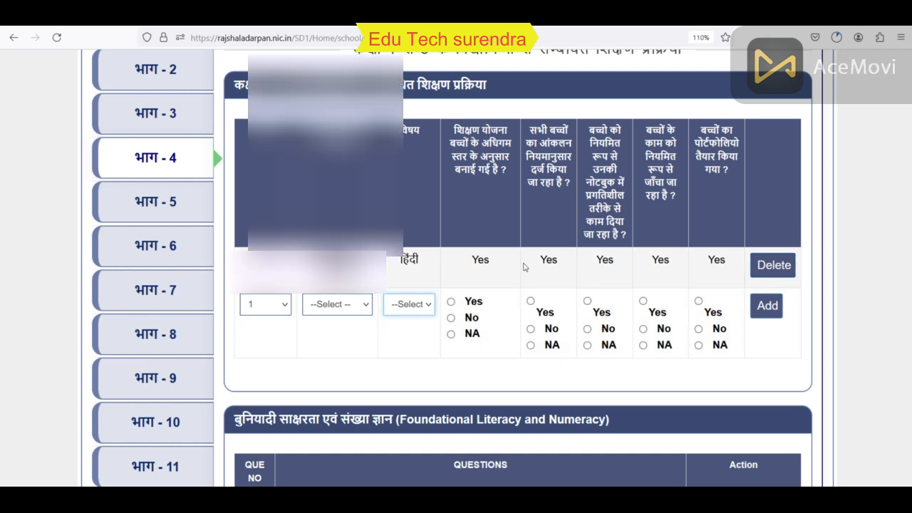
Review the Foundational Literacy and Numeracy questions 4.1 to 4.15 and the सतत एवं व्यापक मूल्यांकन questions 4.16 to 4.21 in भाग - 4.
scroll(507, 260, down, 5)
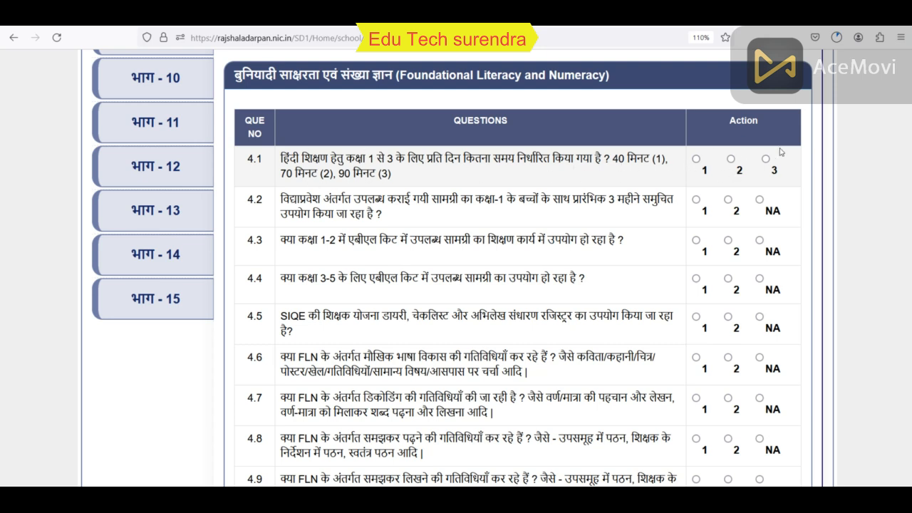
scroll(593, 189, down, 2)
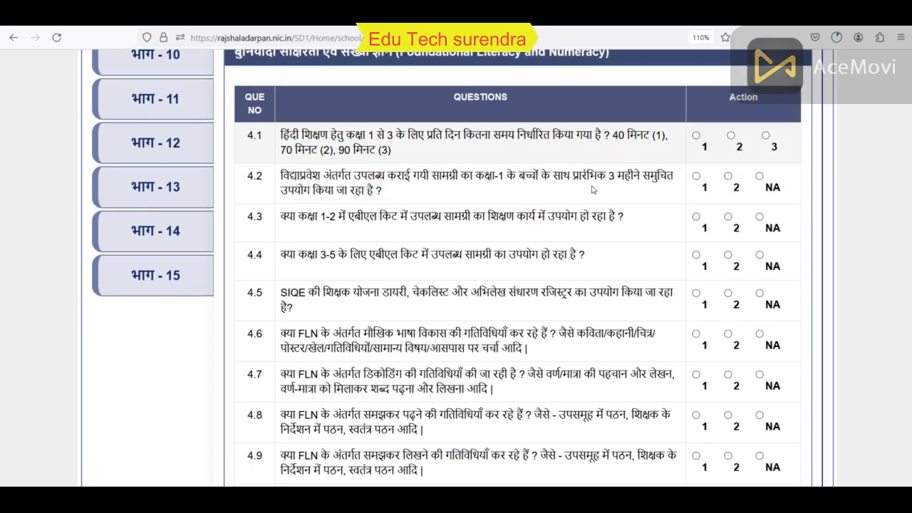
scroll(473, 203, down, 4)
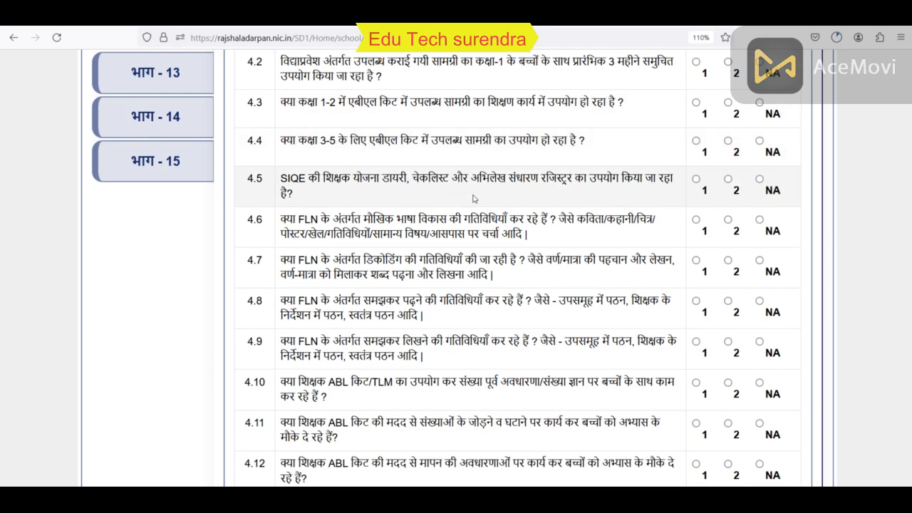
scroll(702, 237, down, 2)
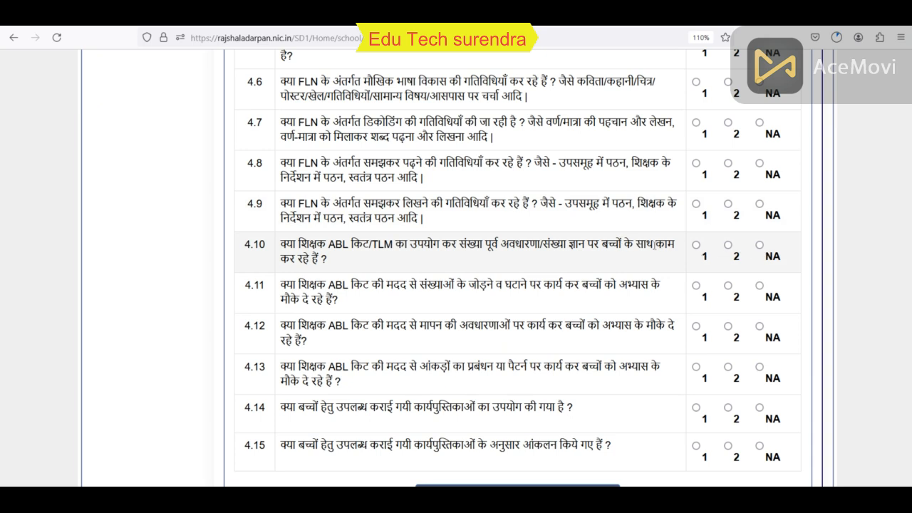
scroll(655, 245, down, 2)
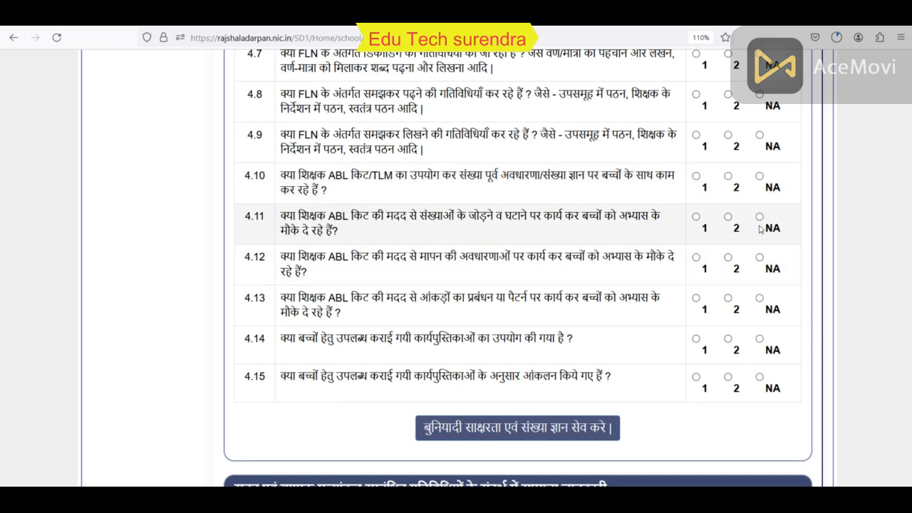
scroll(412, 208, down, 6)
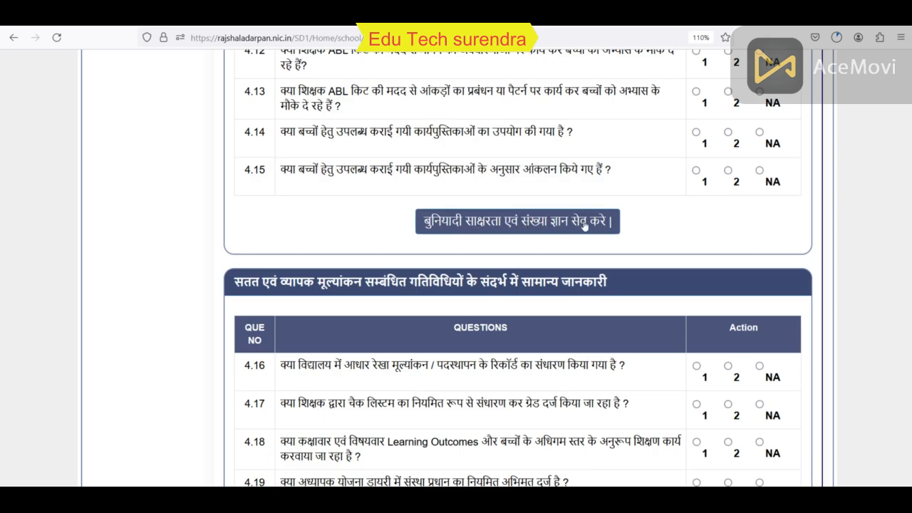
scroll(476, 204, down, 5)
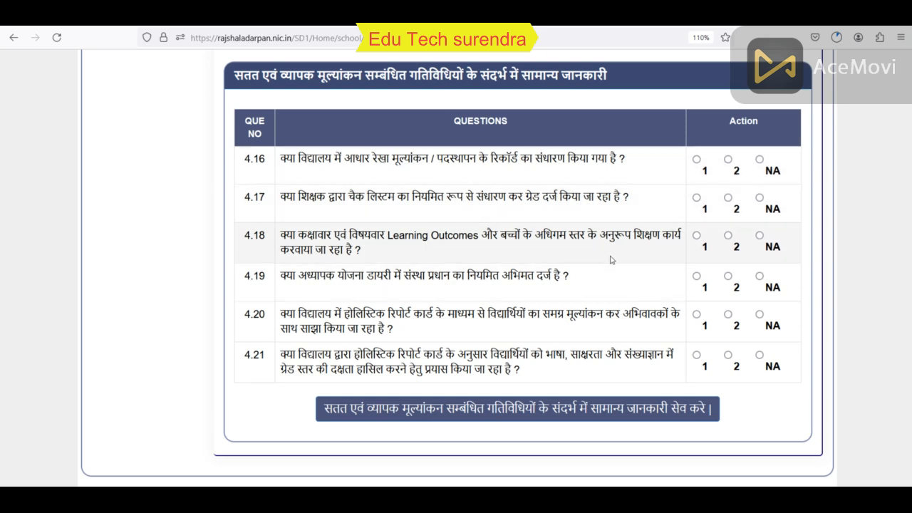
scroll(600, 267, down, 1)
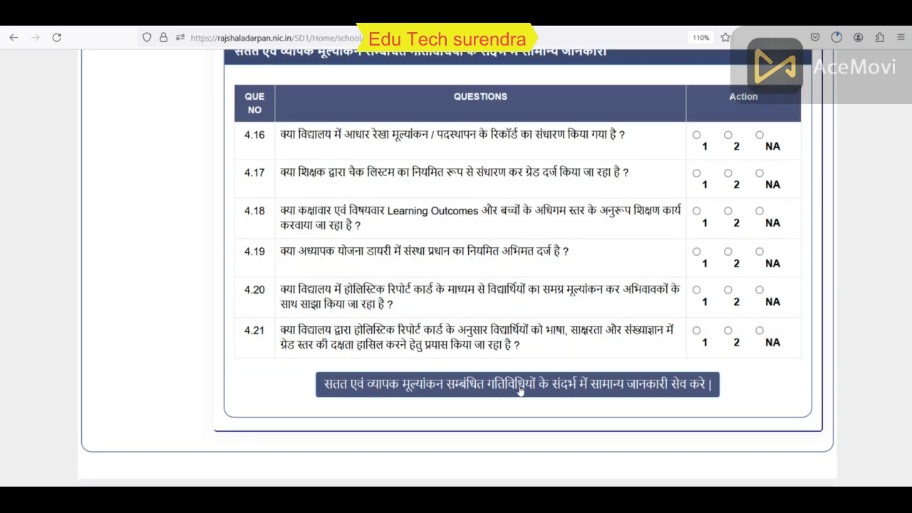
scroll(570, 371, up, 3)
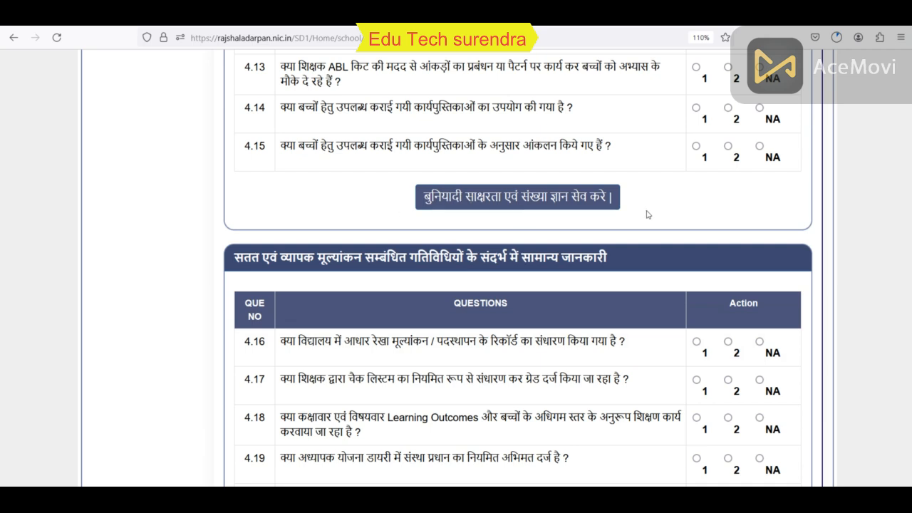
Open भाग - 5 and select class 6 in the class 6 to 8 School Based Assessment row.
scroll(648, 214, down, 3)
scroll(541, 342, up, 12)
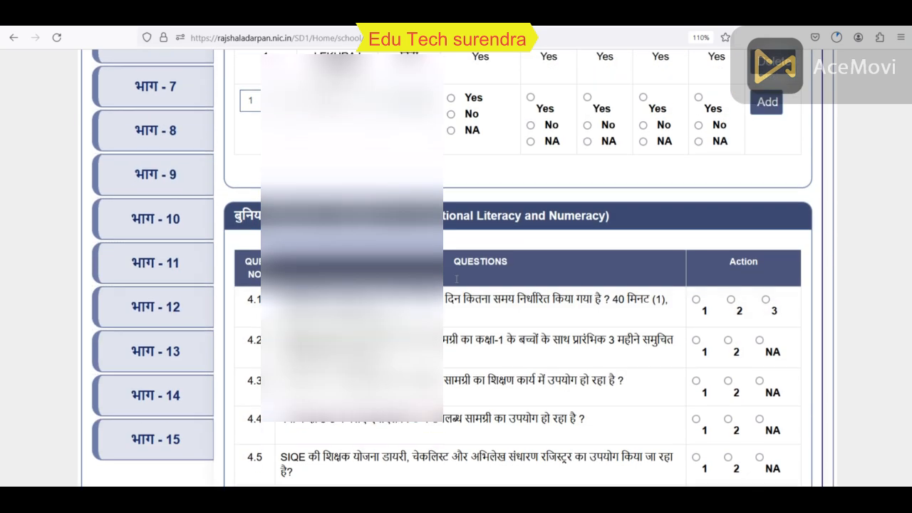
scroll(457, 279, up, 4)
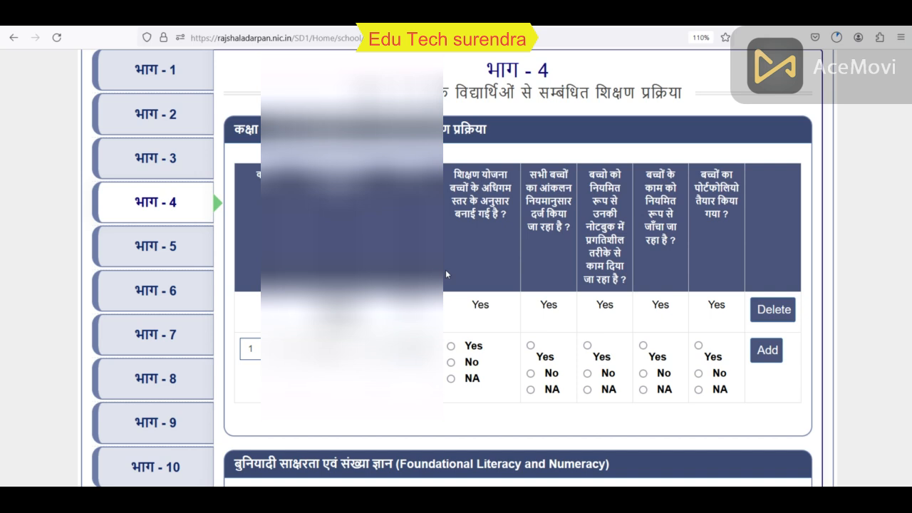
click(201, 241)
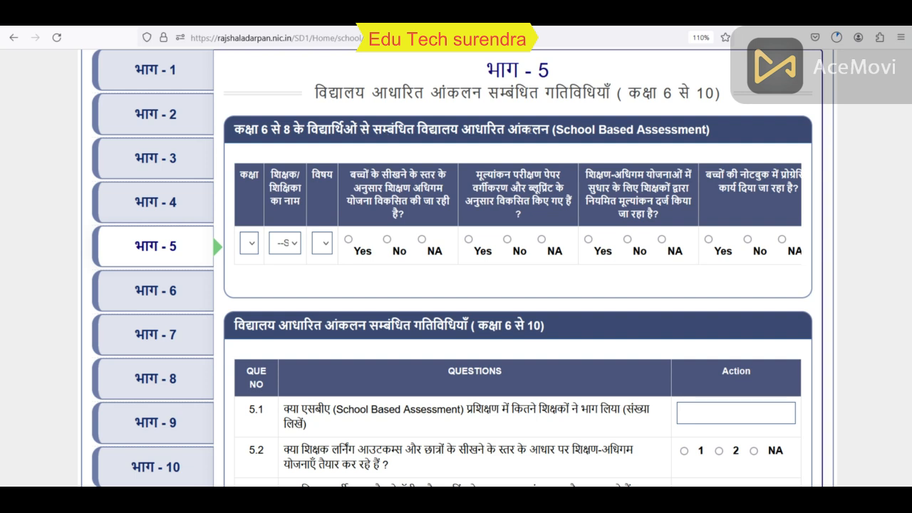
click(249, 243)
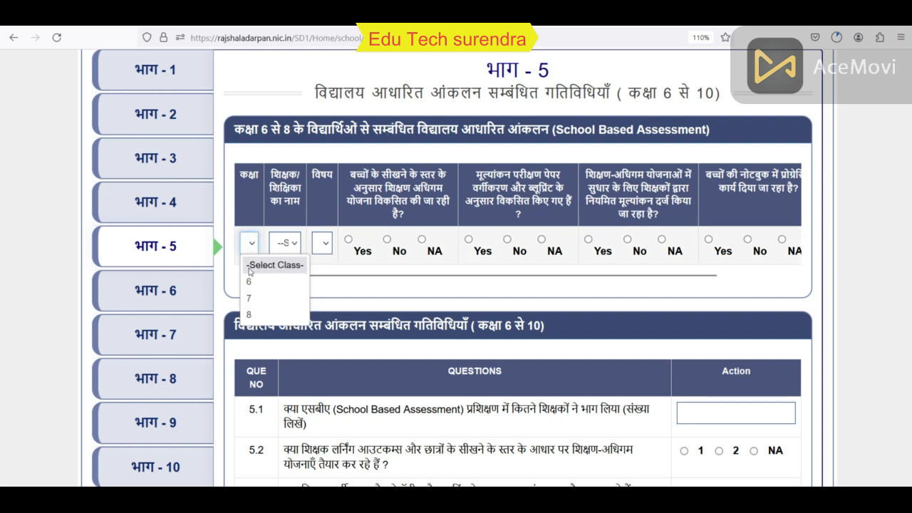
click(250, 282)
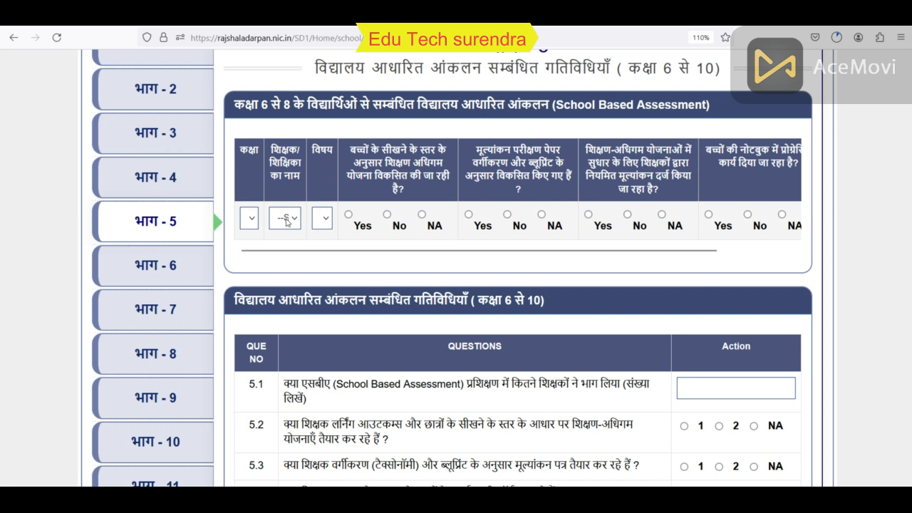
Check the subject choices and answer Yes to all four questions in the class 6 to 8 School Based Assessment row.
click(325, 219)
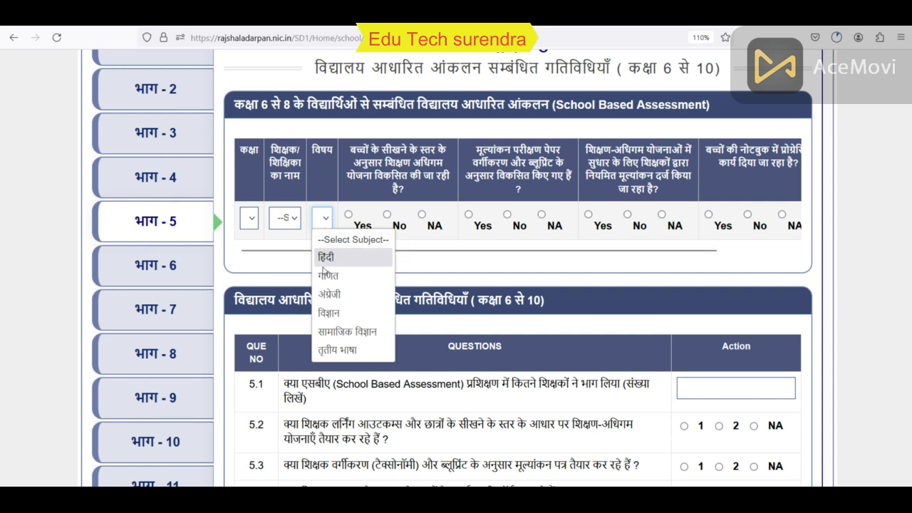
click(325, 233)
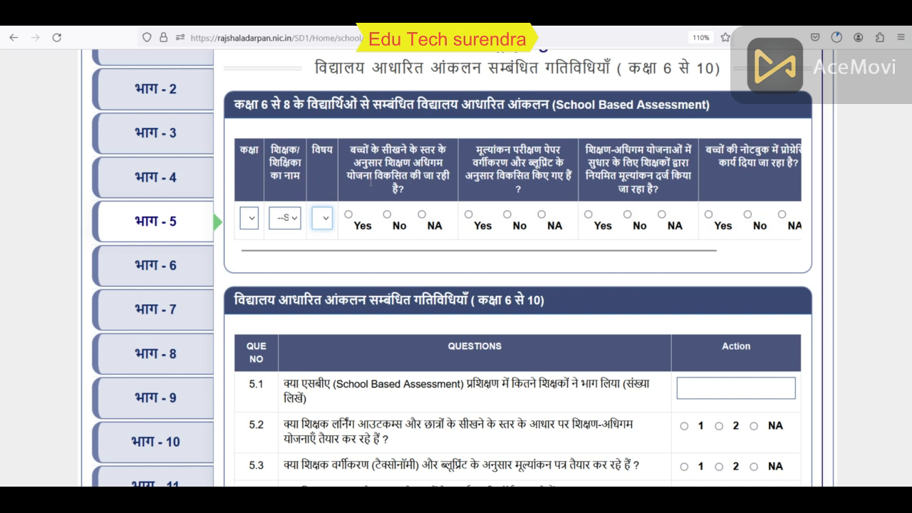
click(348, 214)
click(468, 214)
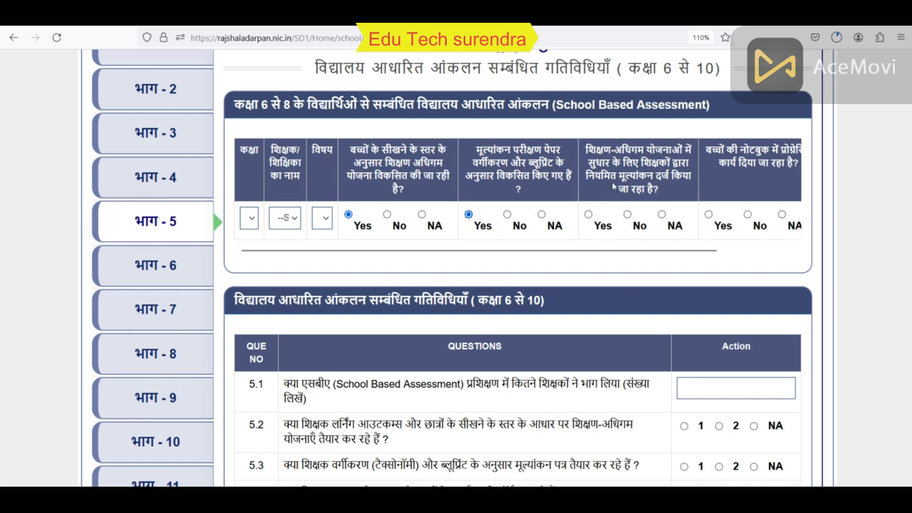
click(588, 214)
scroll(674, 235, right, 1)
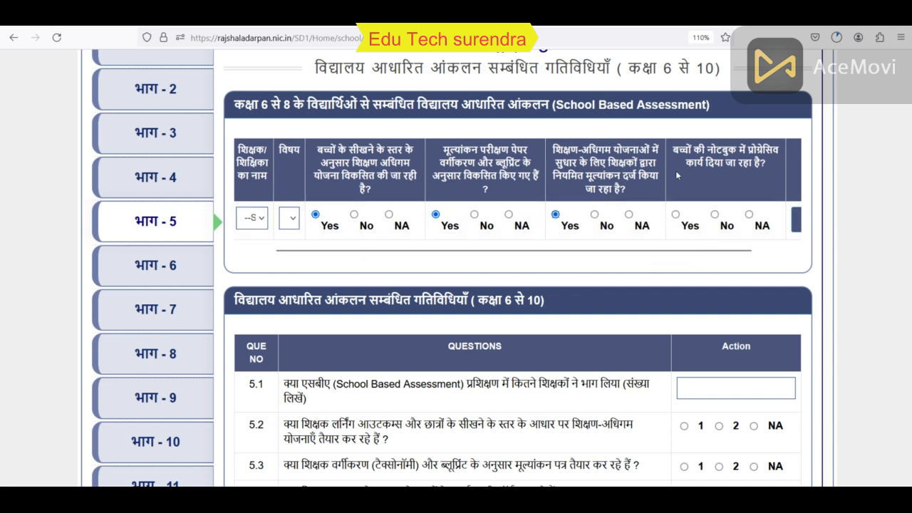
click(676, 213)
drag(668, 248, 577, 257)
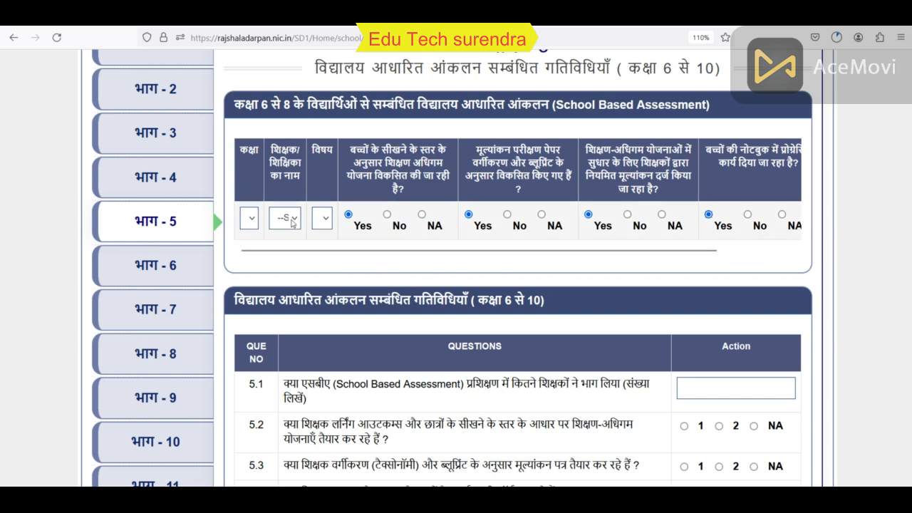
Set the subject to अंग्रेजी in the class 6 to 8 School Based Assessment row.
click(250, 218)
click(250, 216)
click(328, 221)
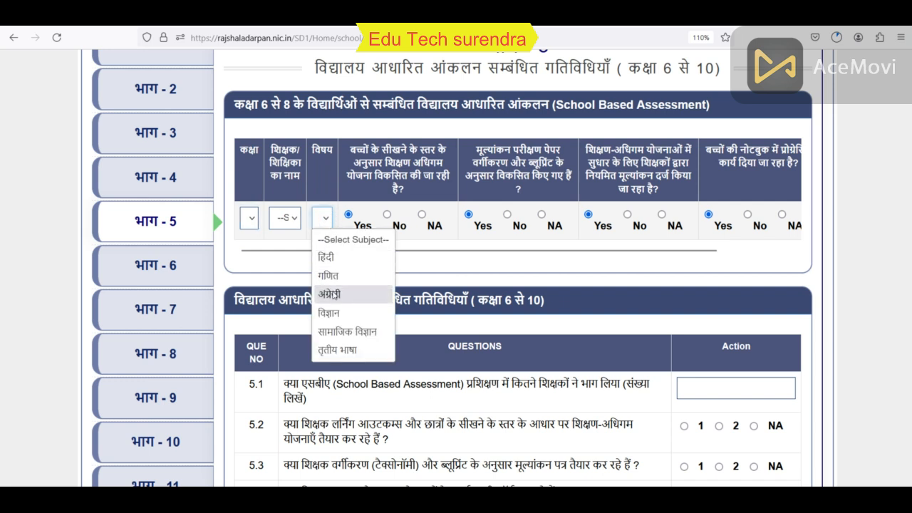
click(334, 295)
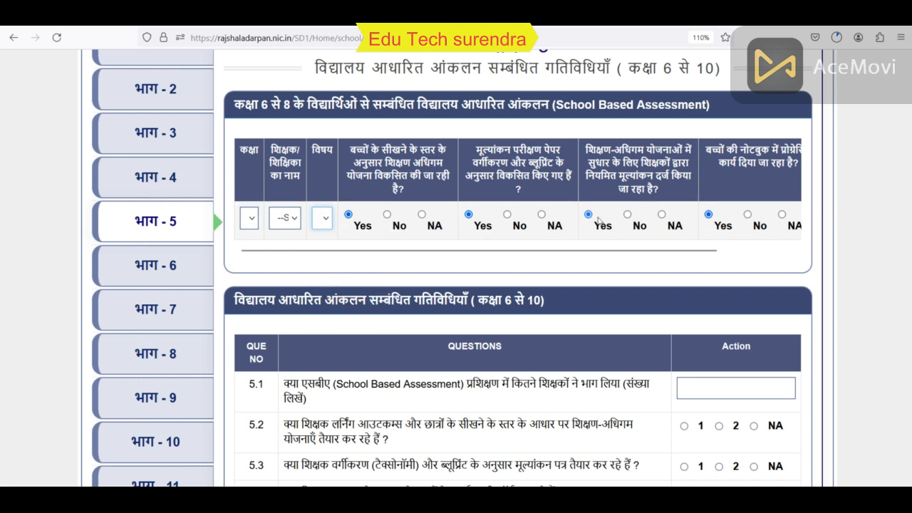
drag(624, 250, 581, 256)
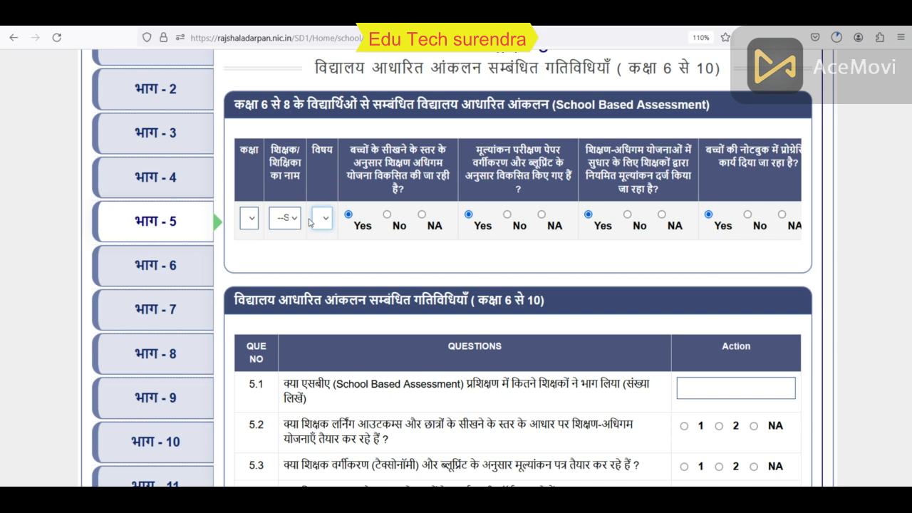
Review questions 5.1 to 5.5 on school-based assessment activities for classes 6 to 10 in भाग - 5.
scroll(311, 223, down, 2)
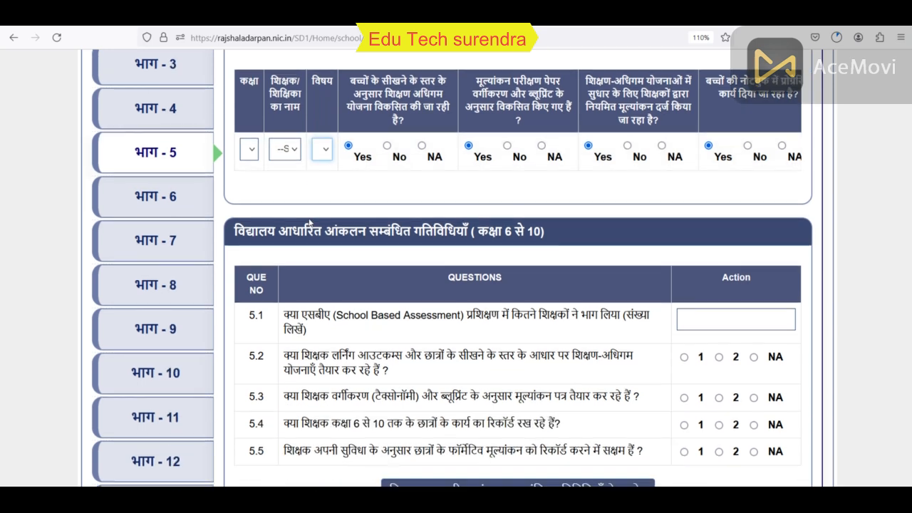
scroll(311, 223, down, 2)
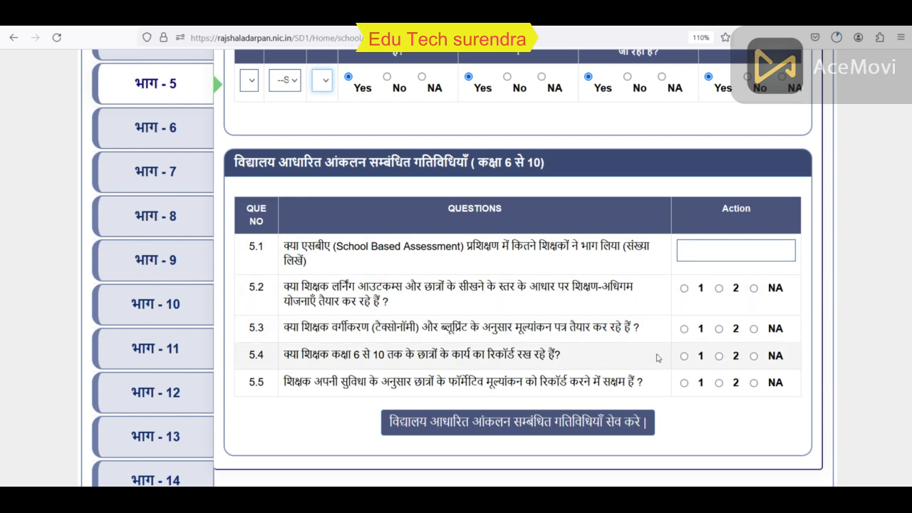
scroll(381, 315, down, 3)
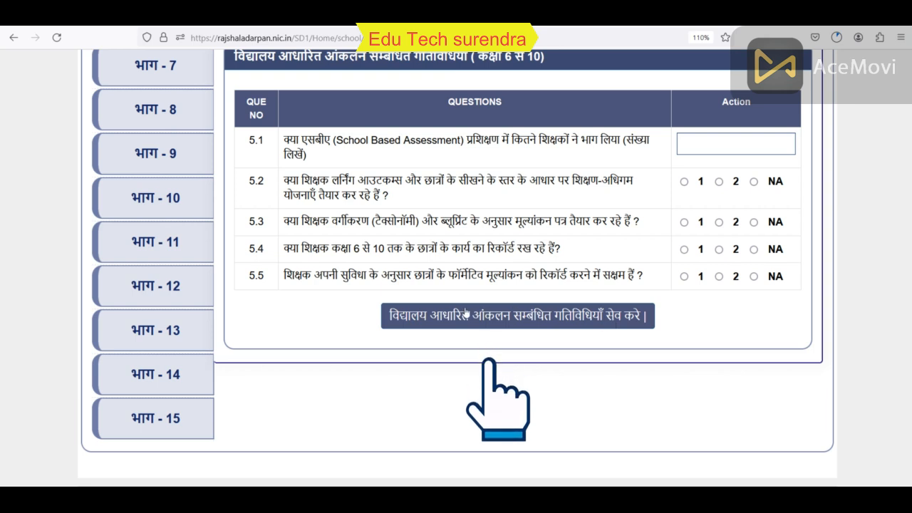
scroll(452, 315, up, 4)
scroll(451, 312, up, 4)
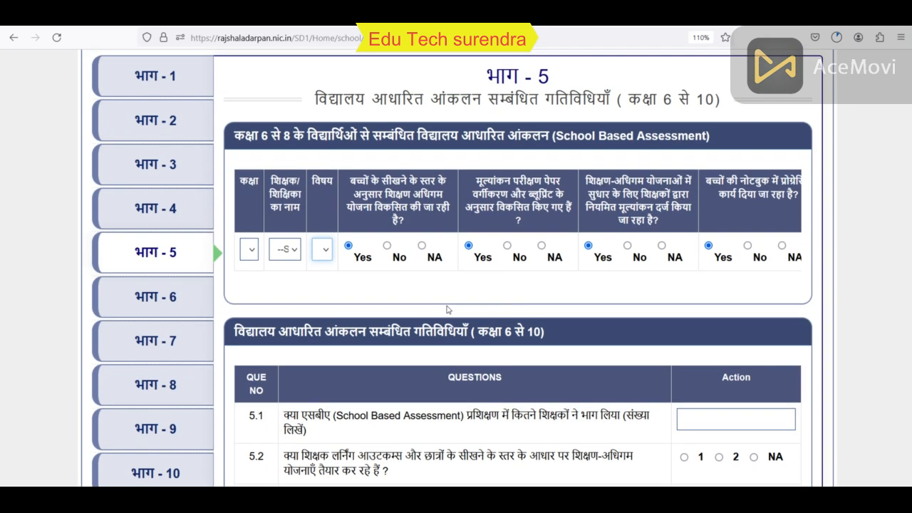
Open भाग - 6 and answer NA to the career and vocational education questions 6.5, 6.7, 6.8 and 6.9.
click(186, 300)
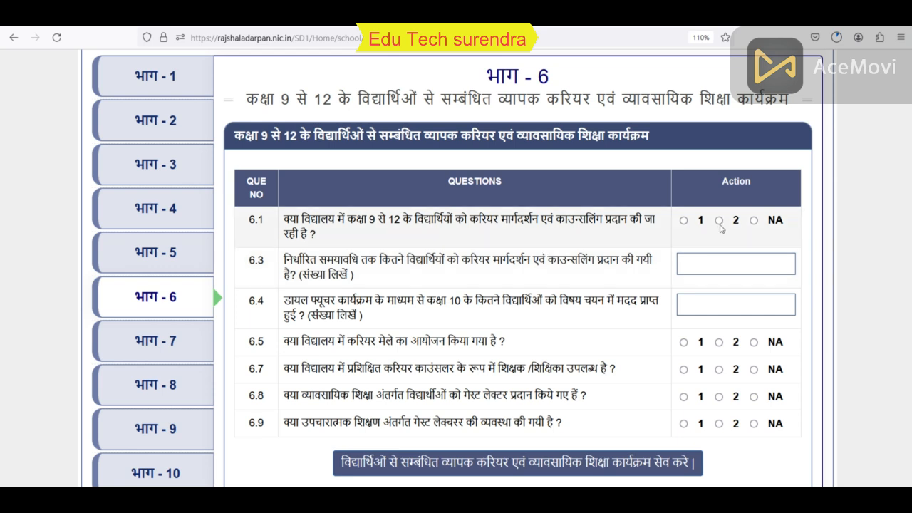
click(753, 343)
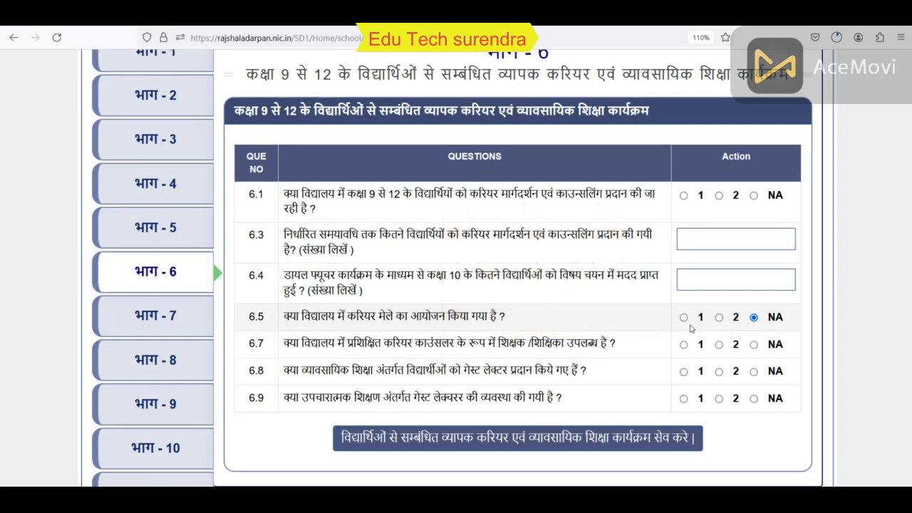
click(753, 345)
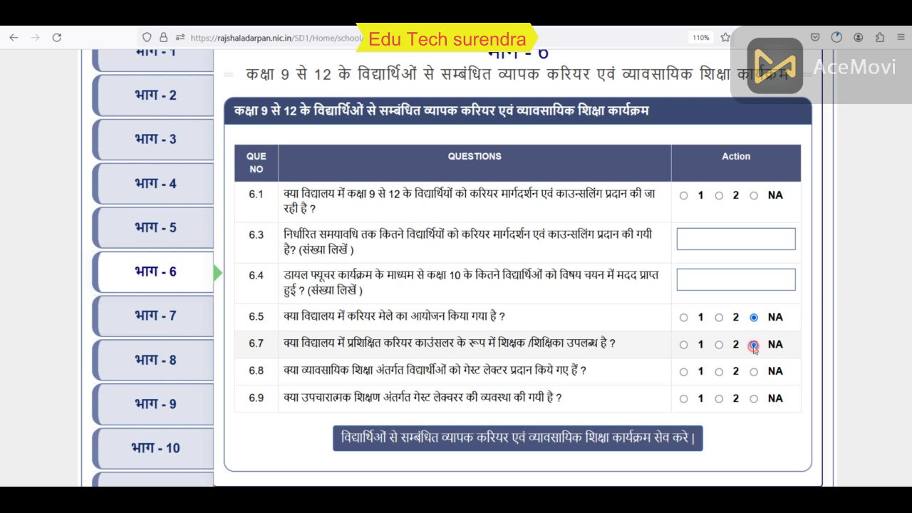
click(754, 371)
click(753, 399)
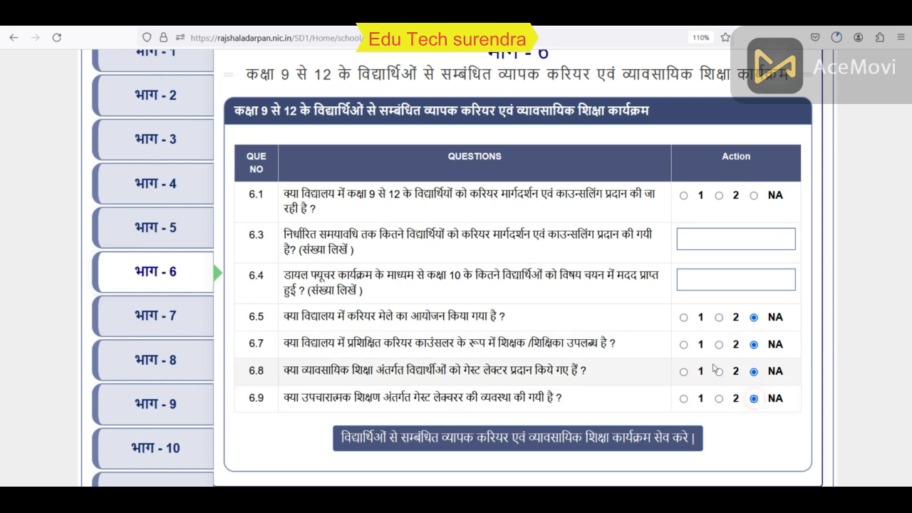
scroll(542, 233, down, 3)
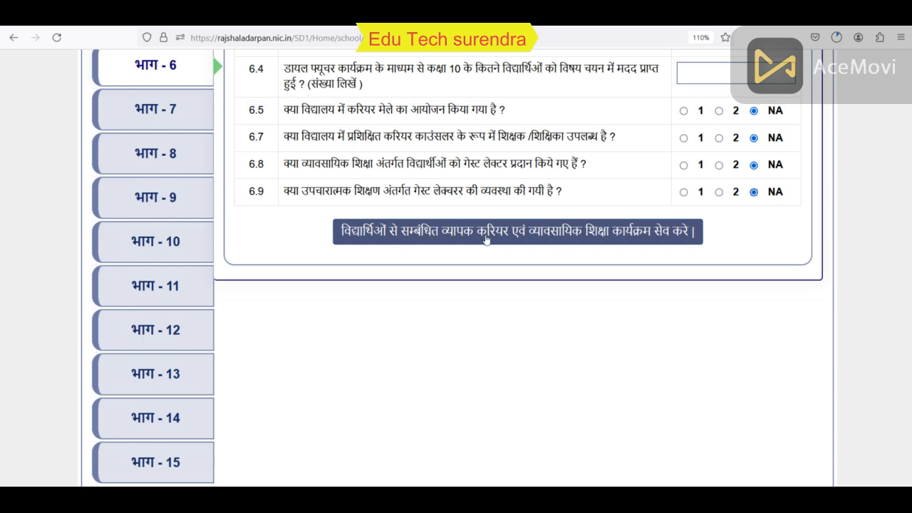
Open भाग - 7 and review the school laboratory questions 7.1 to 7.9.
scroll(602, 242, up, 3)
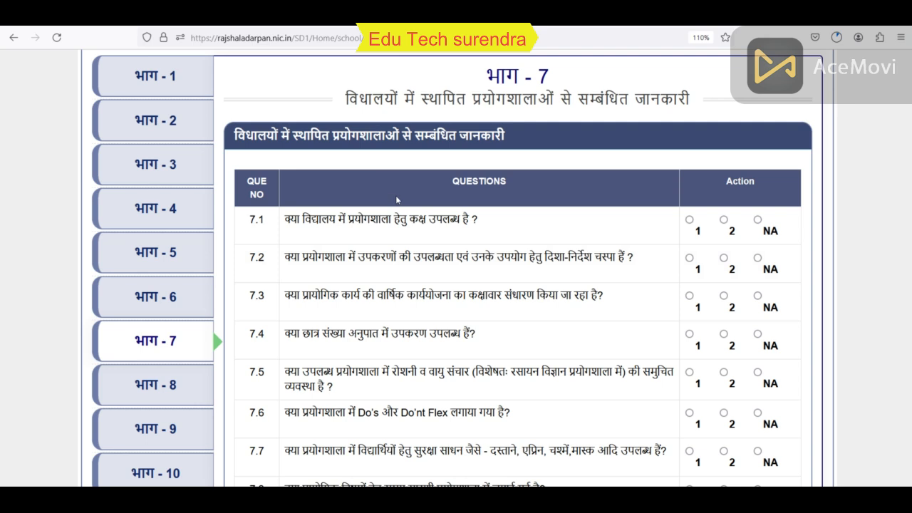
scroll(383, 217, down, 2)
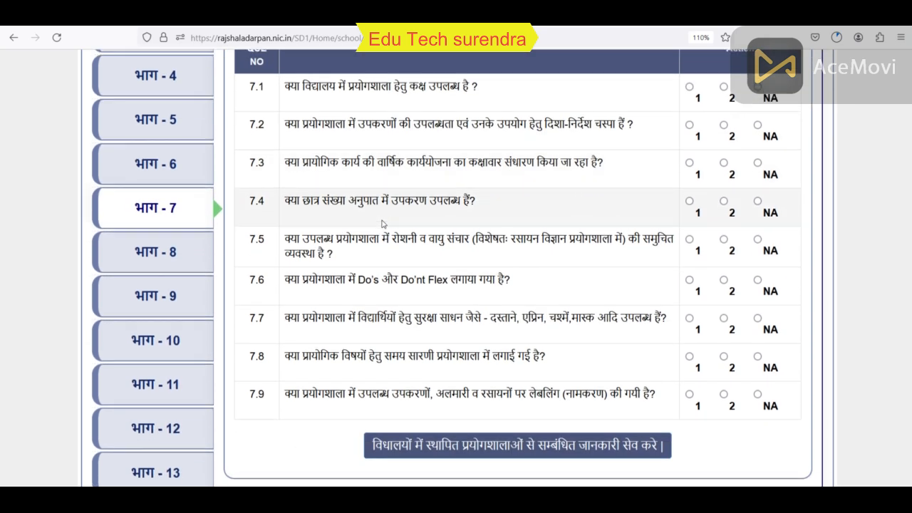
scroll(383, 224, up, 1)
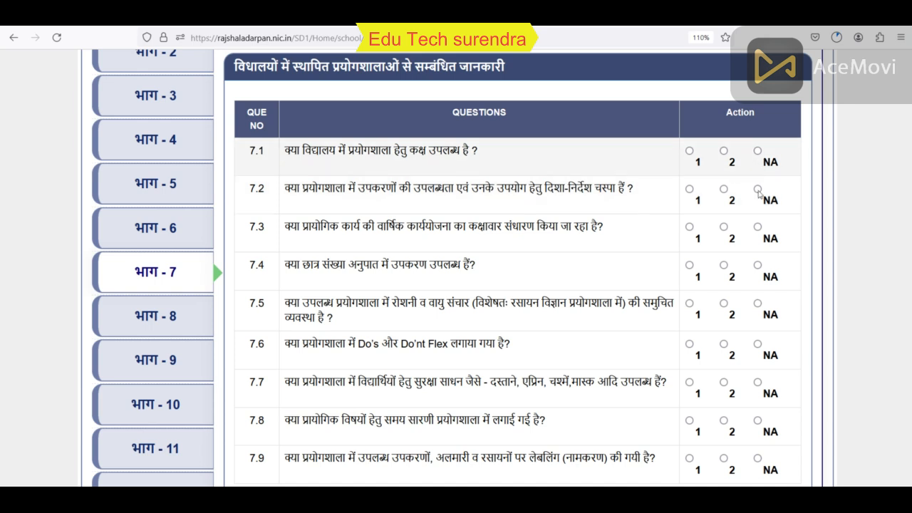
Open भाग - 8 and review the ICT availability and use questions 8.1 to 8.12.
click(187, 321)
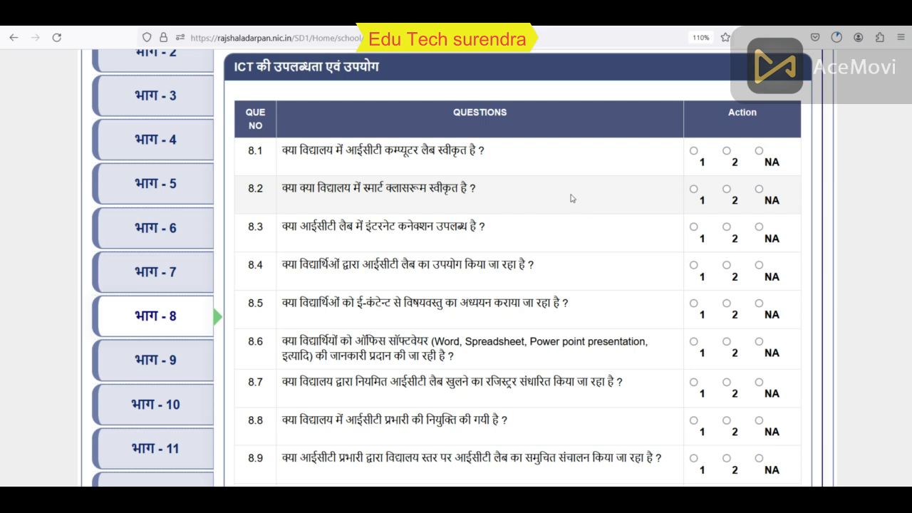
scroll(665, 216, down, 2)
scroll(665, 215, down, 4)
scroll(665, 216, up, 2)
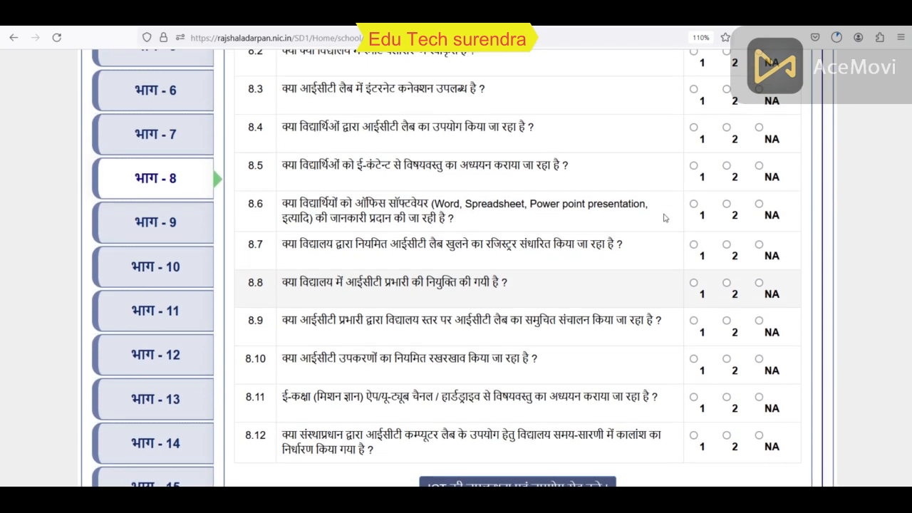
scroll(665, 217, up, 2)
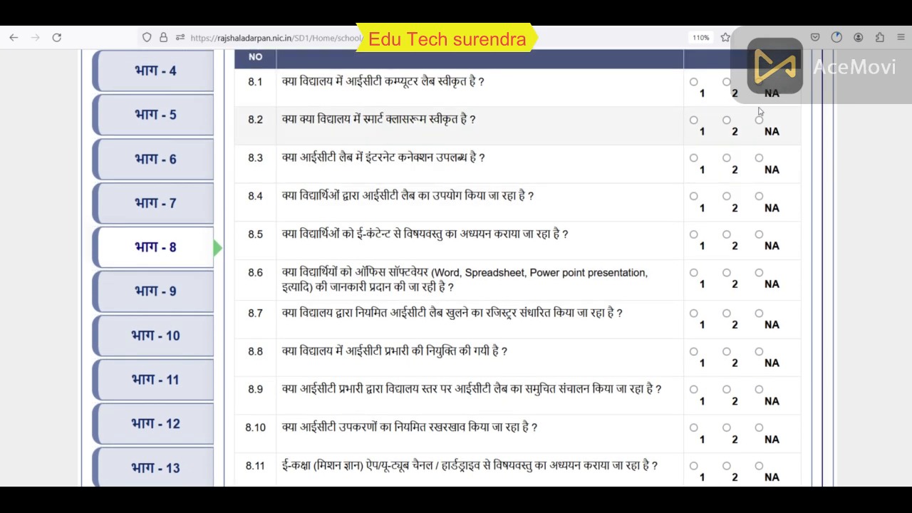
scroll(761, 311, down, 4)
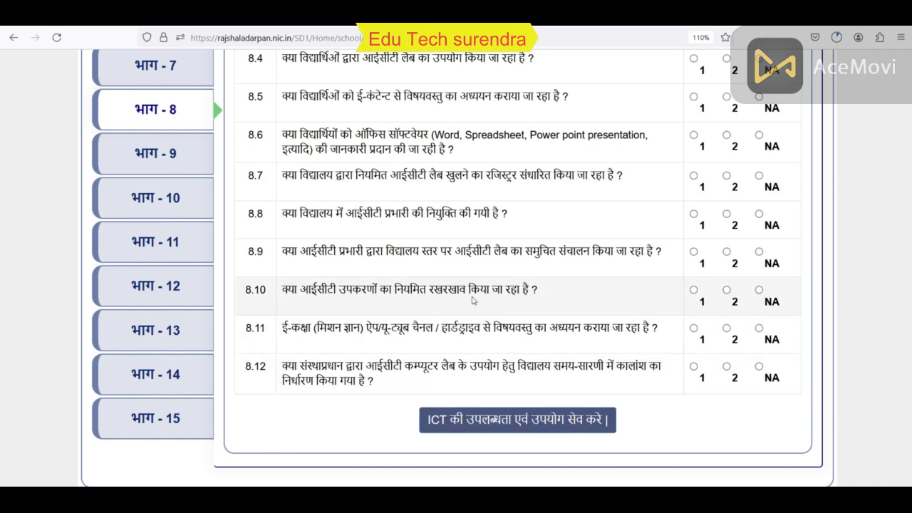
Open भाग - 9 and review the library use questions 9.1 to 9.9.
click(165, 159)
scroll(523, 223, up, 6)
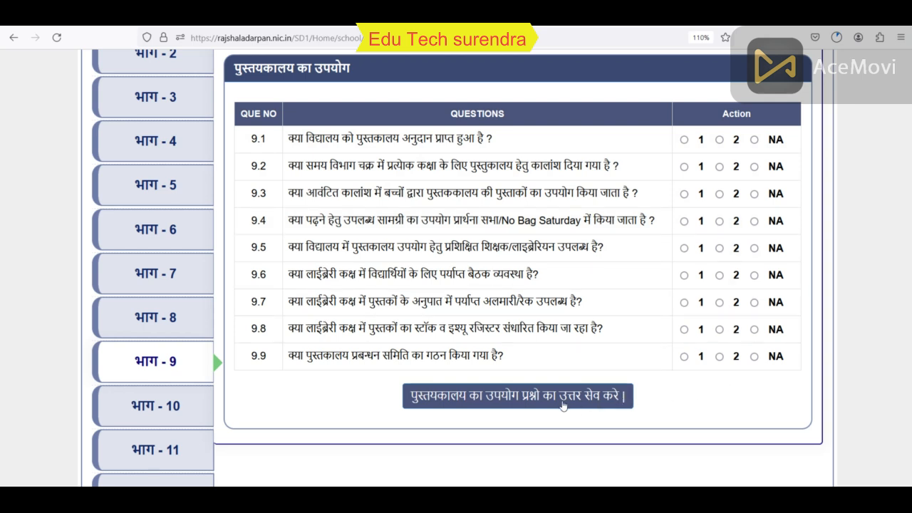
Open भाग - 10 and answer 1 to the teacher training questions 10.1 and 10.2.
scroll(356, 299, down, 3)
click(163, 270)
scroll(344, 187, up, 3)
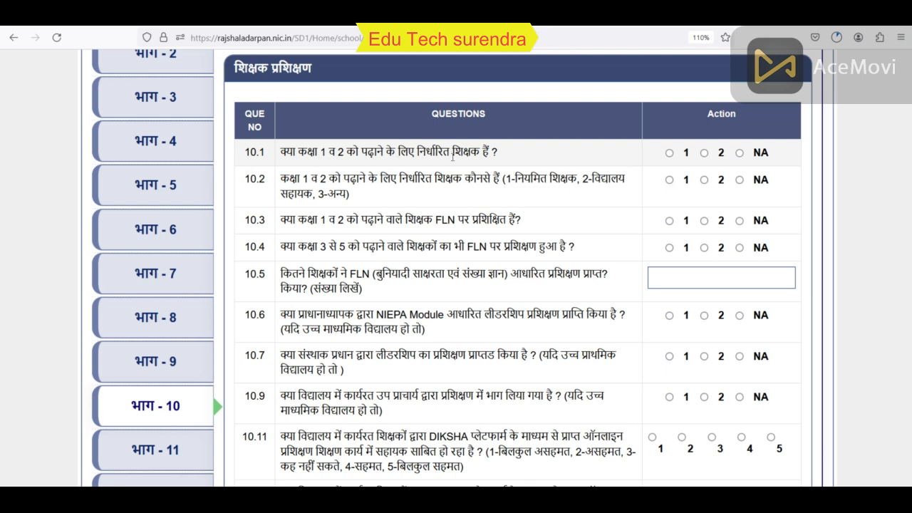
click(669, 153)
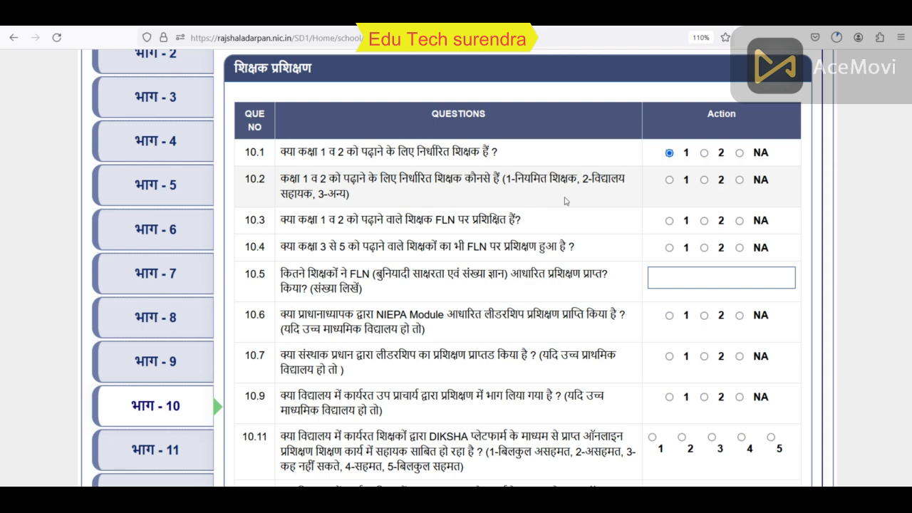
click(669, 181)
Review the remaining शिक्षक प्रशिक्षण questions up to 10.12 and save the answers of भाग - 10.
scroll(510, 193, down, 2)
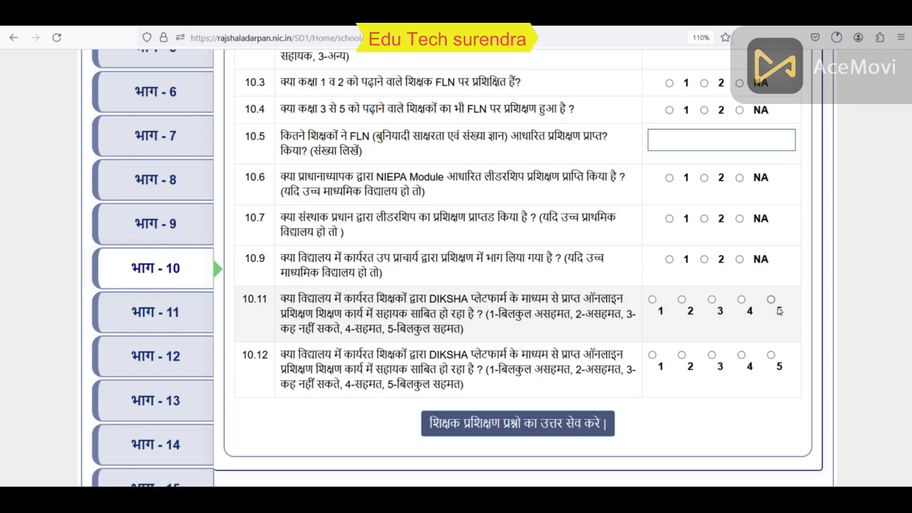
scroll(487, 352, down, 2)
click(486, 353)
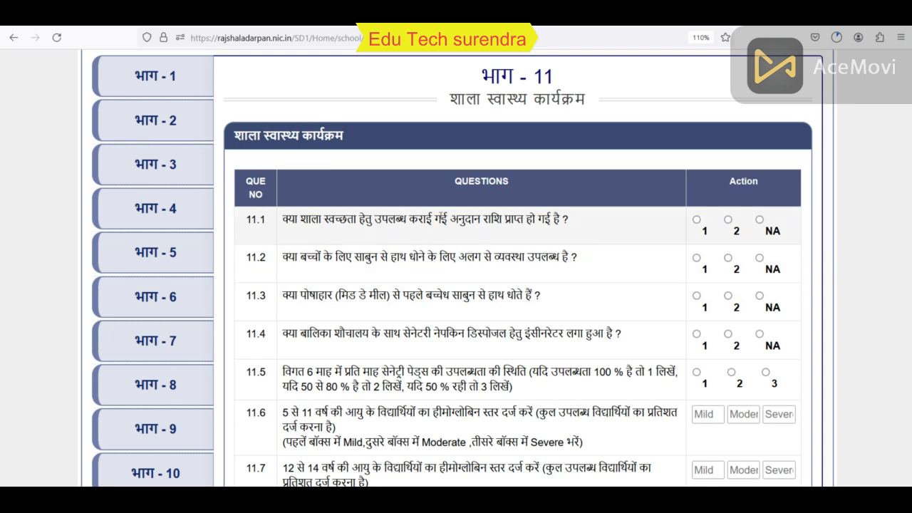
Review the शाला स्वास्थ्य कार्यक्रम questions 11.1 to 11.12, including the haemoglobin percentage fields Mild, Moderate and Severe of 11.6.
scroll(667, 181, down, 5)
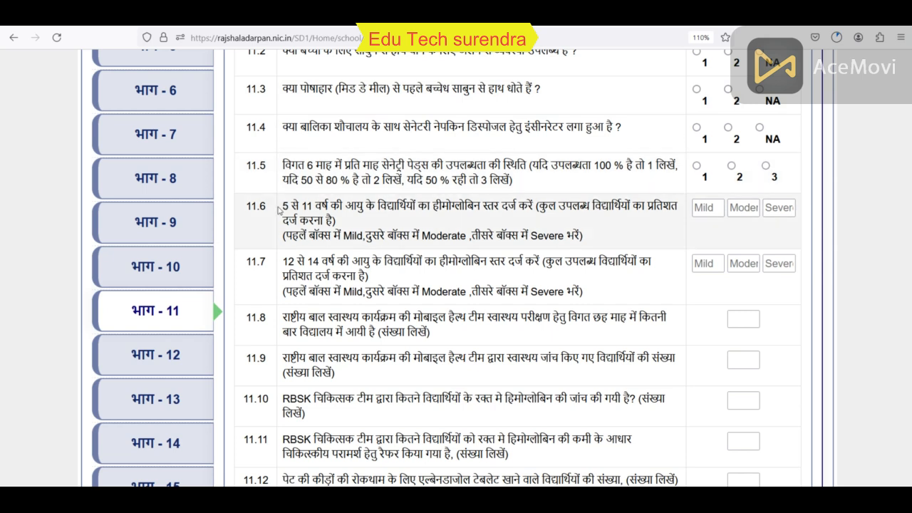
drag(284, 207, 454, 217)
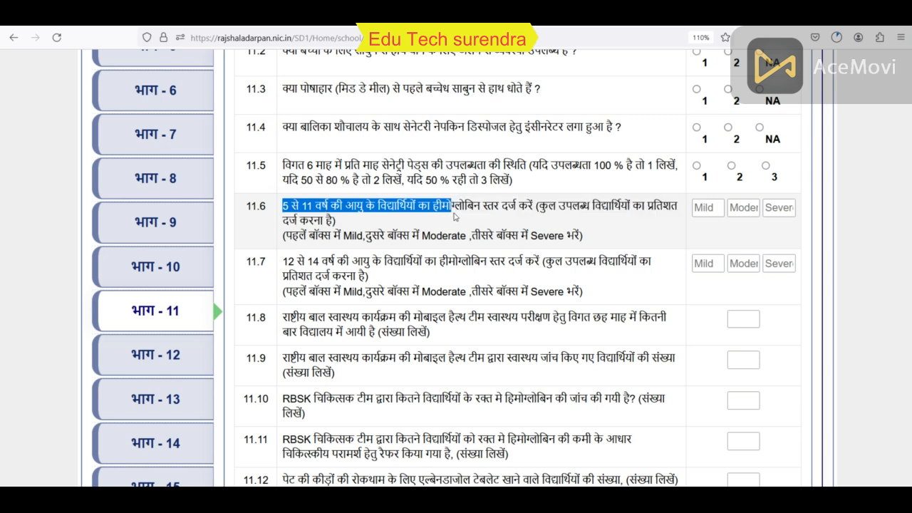
drag(539, 206, 654, 208)
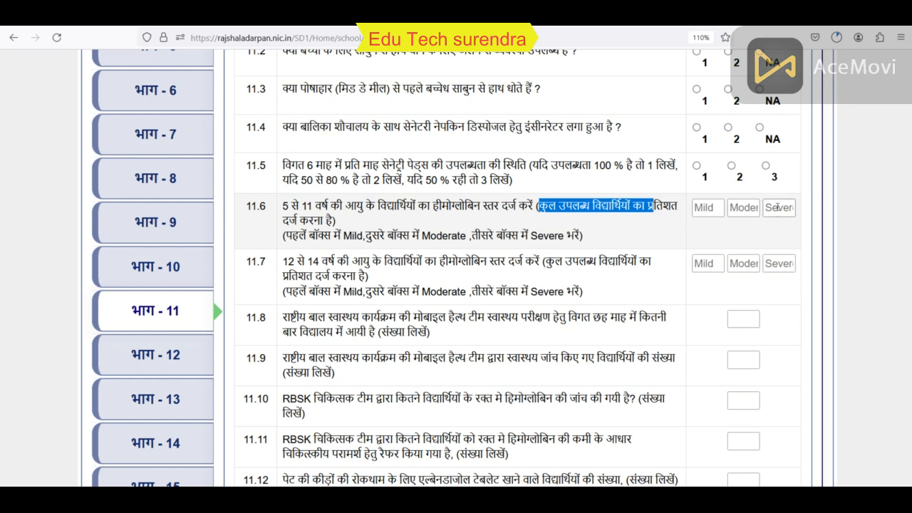
click(777, 209)
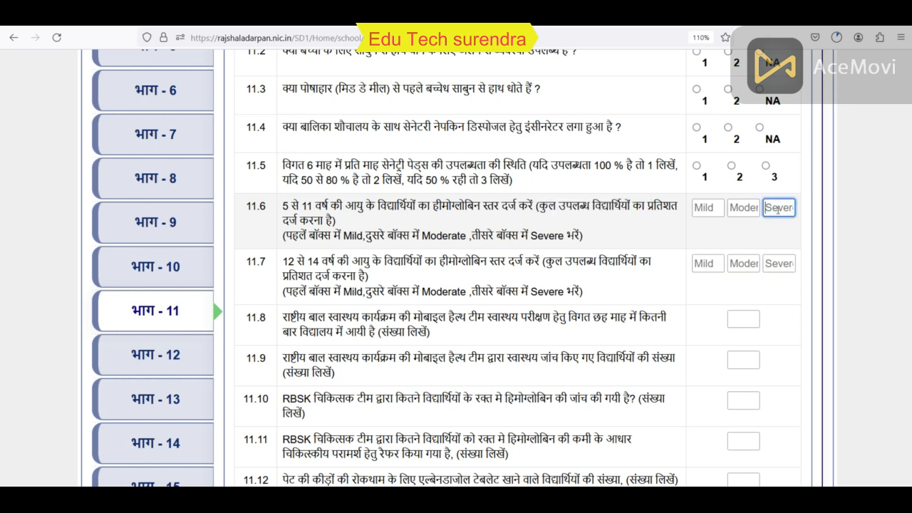
click(706, 209)
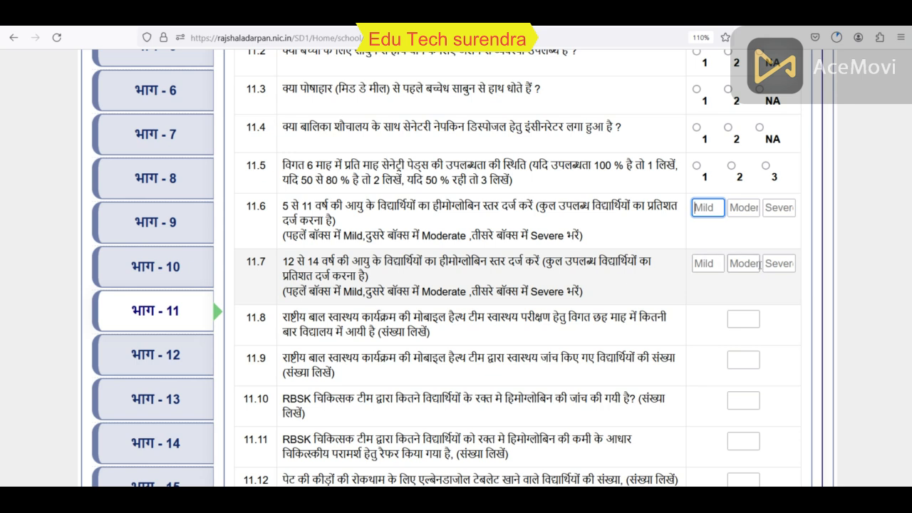
scroll(449, 213, down, 2)
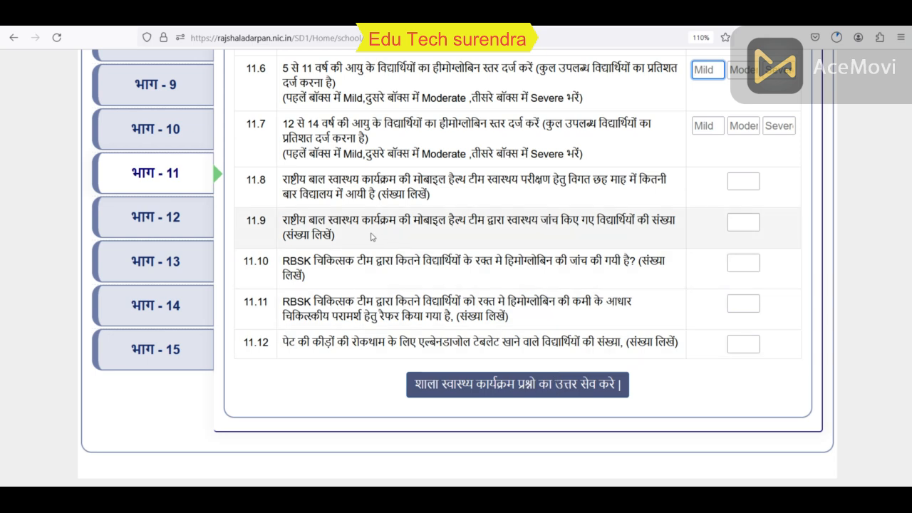
Open भाग - 12 and examine the boys' BMI fields for age group 5-10 in the बॉडी मास इंडेक्स table.
click(190, 223)
scroll(420, 243, up, 4)
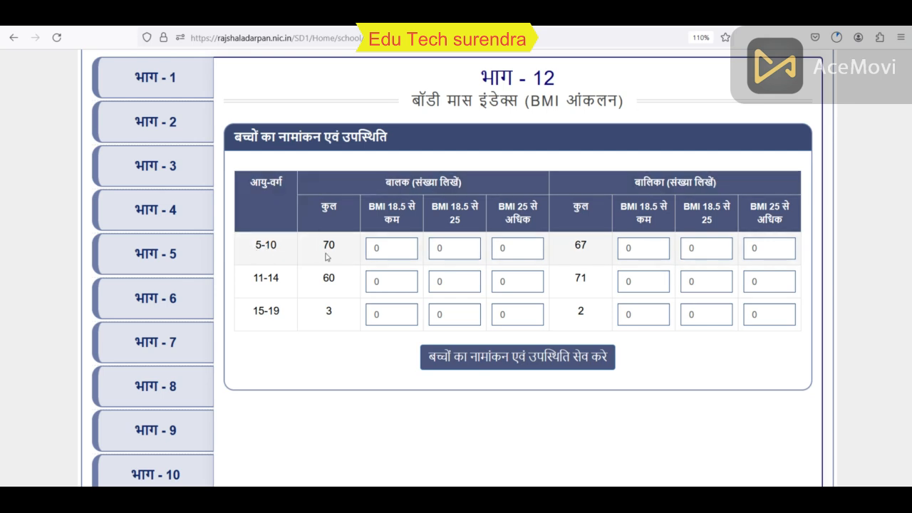
click(397, 248)
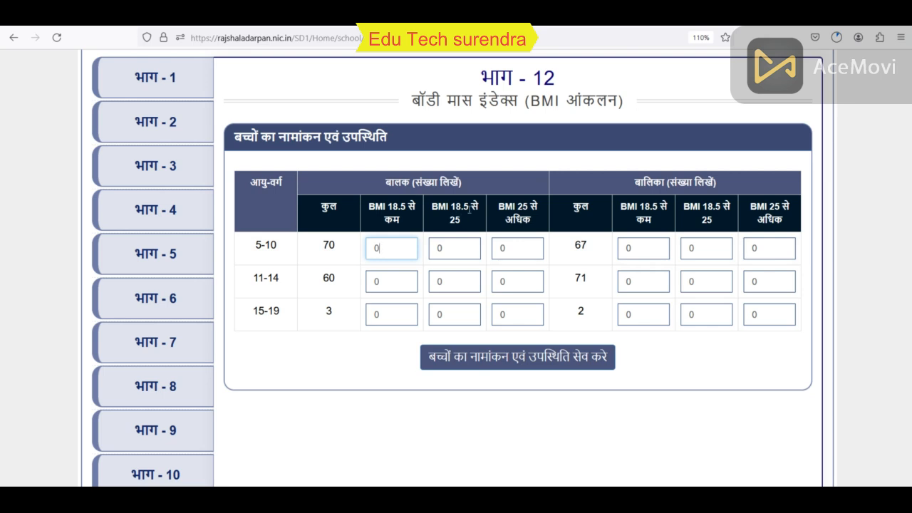
click(454, 248)
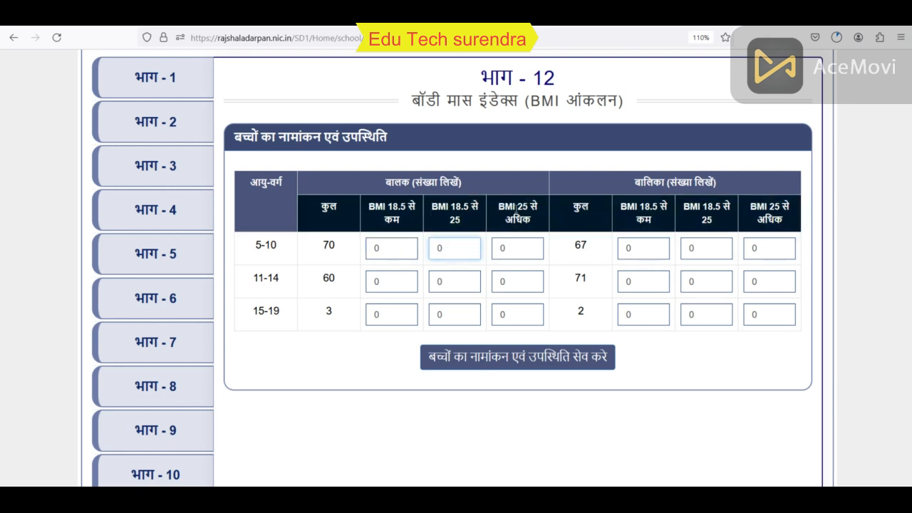
click(518, 247)
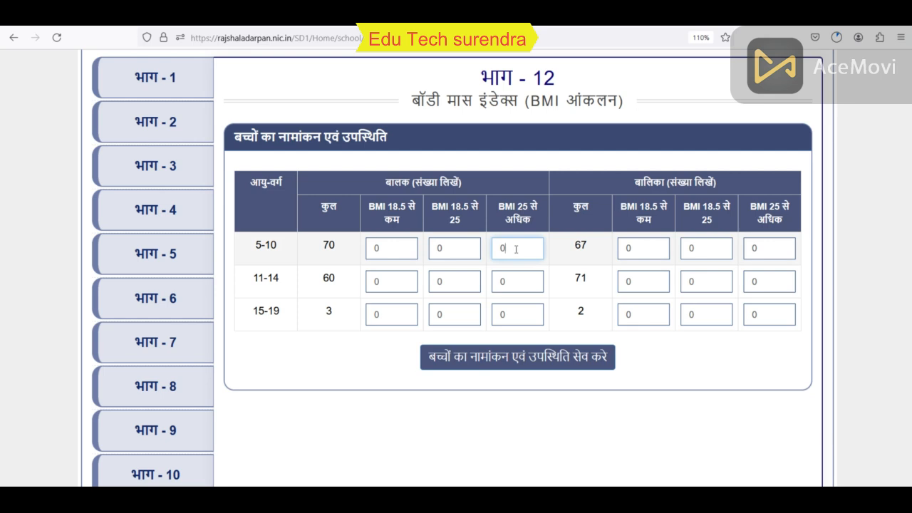
drag(385, 184, 429, 186)
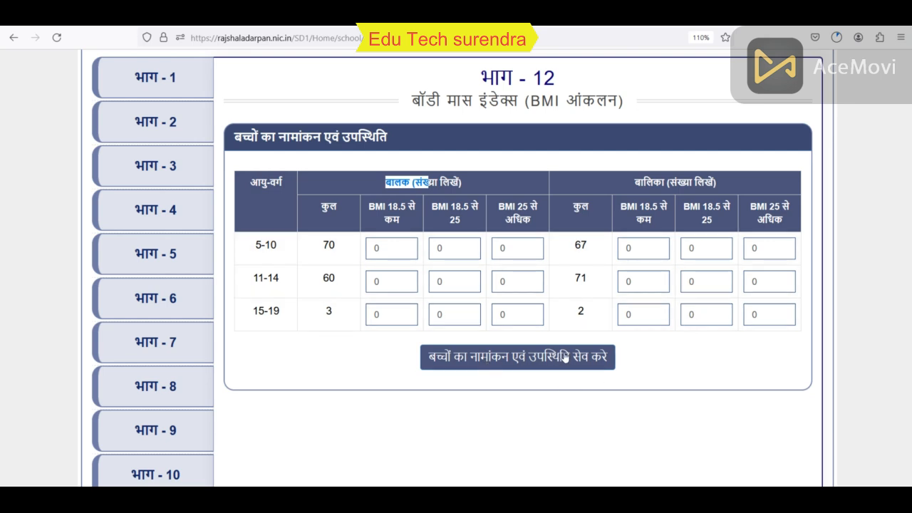
Open भाग - 13 and review the SMC/SDMC questions 13.1 to 13.12, including the number fields of 13.2 to 13.5.
scroll(565, 359, down, 4)
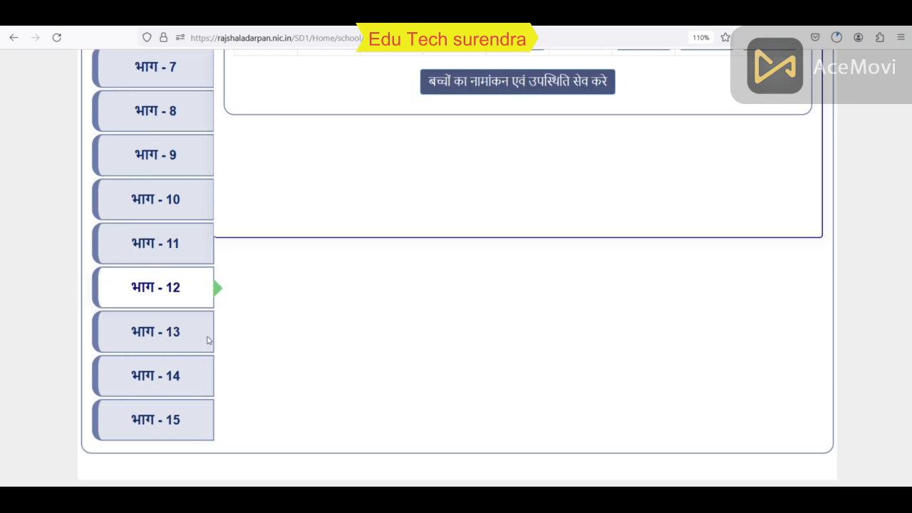
click(183, 329)
scroll(347, 304, up, 3)
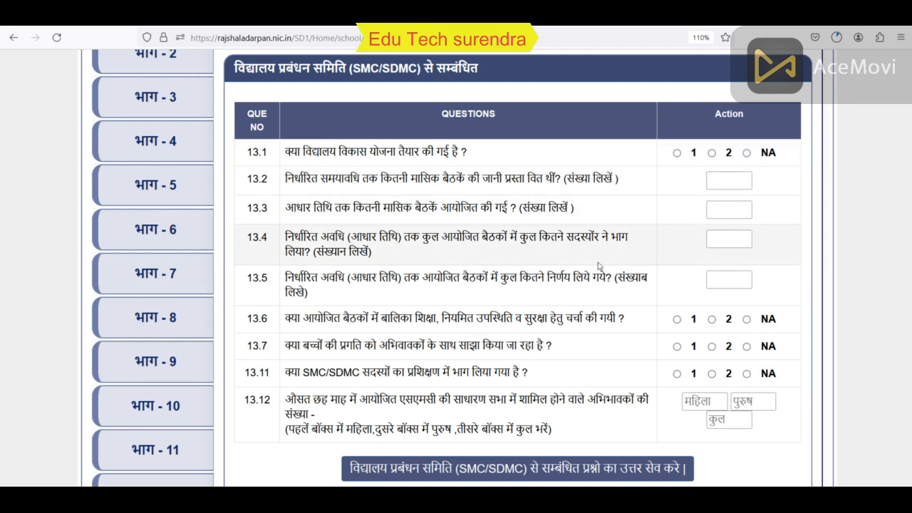
click(724, 180)
click(724, 208)
click(726, 237)
click(727, 278)
scroll(591, 263, down, 2)
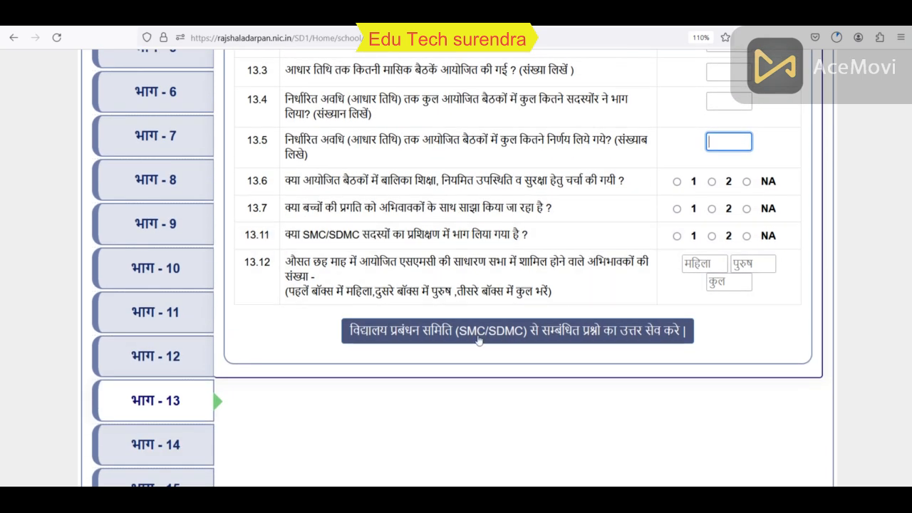
click(602, 330)
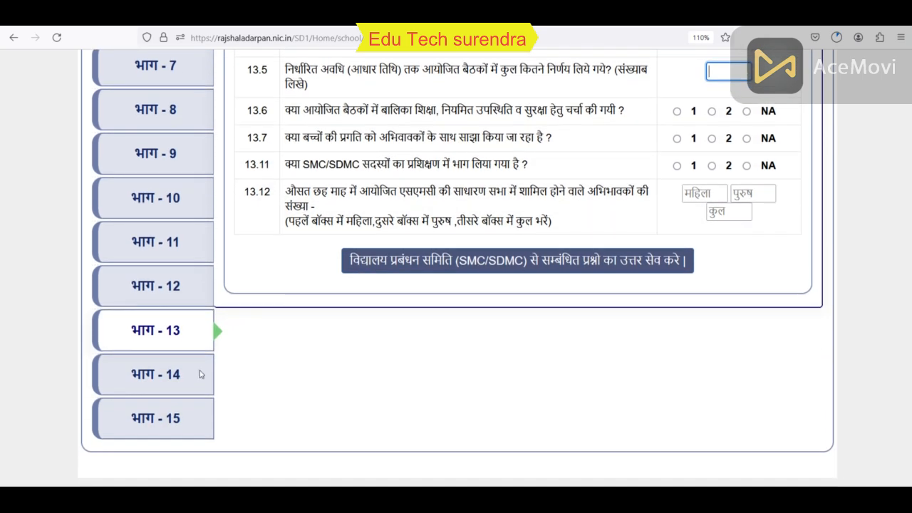
Open भाग - 14 and review the A, B, C grading points 14.1 to 14.15 of the school's overall evaluation.
scroll(450, 312, up, 1)
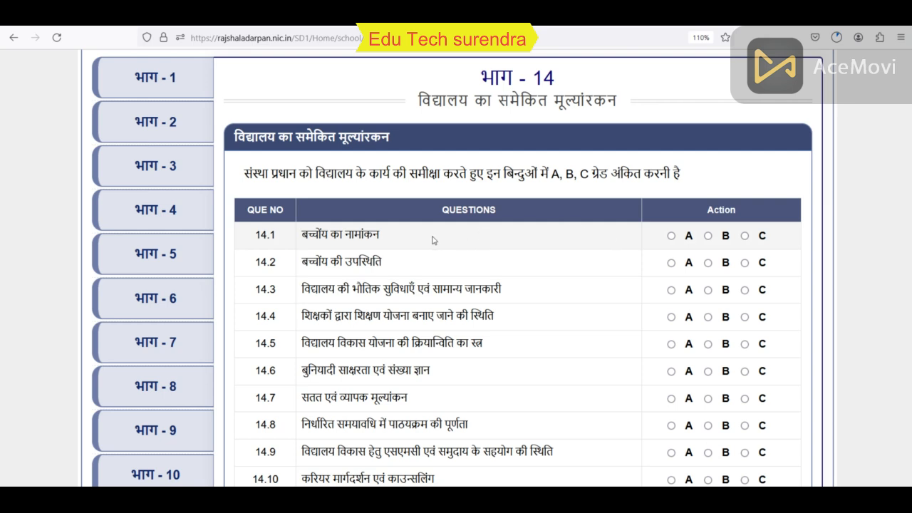
scroll(438, 241, down, 1)
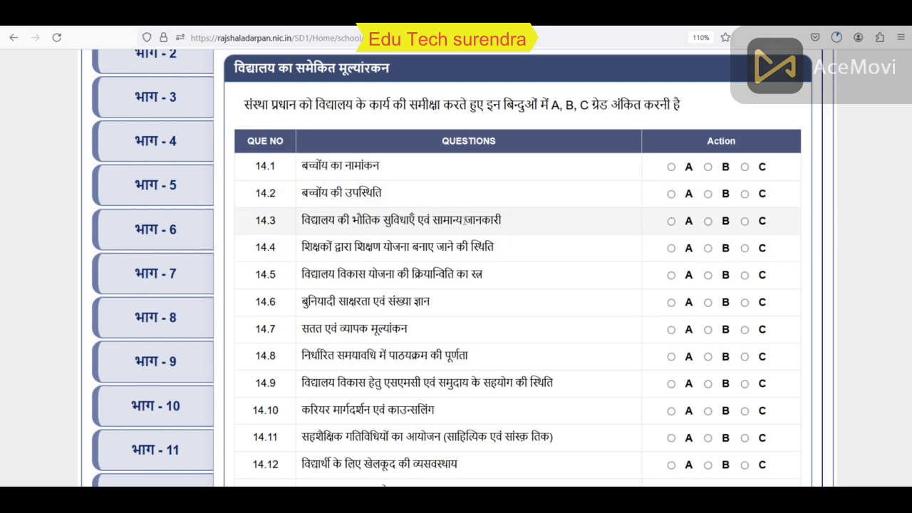
scroll(456, 221, down, 2)
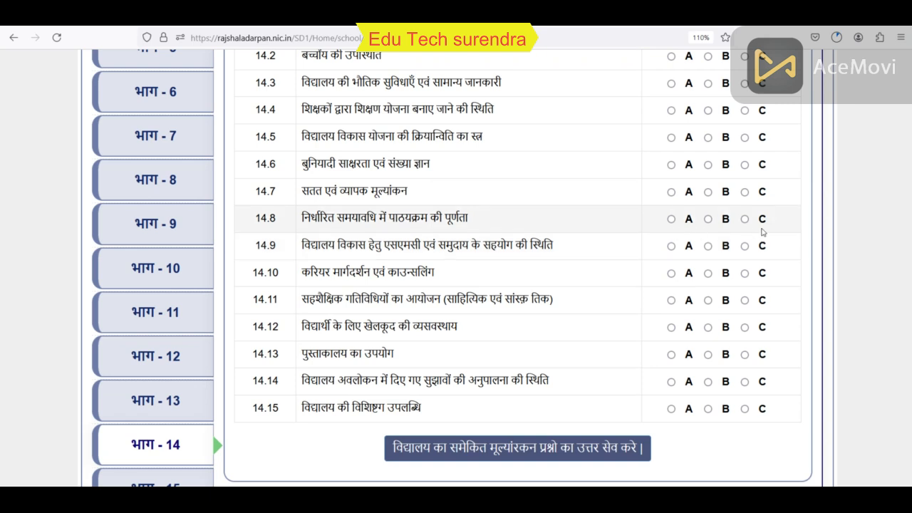
scroll(627, 278, down, 2)
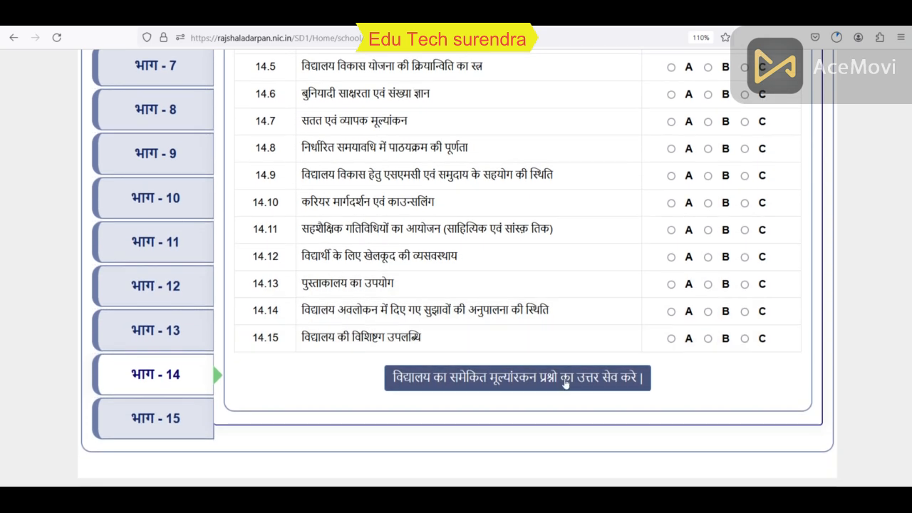
Open भाग - 15 and review questions 15.1 to 15.10 on what is needed to raise the school's level.
click(194, 417)
scroll(431, 308, up, 4)
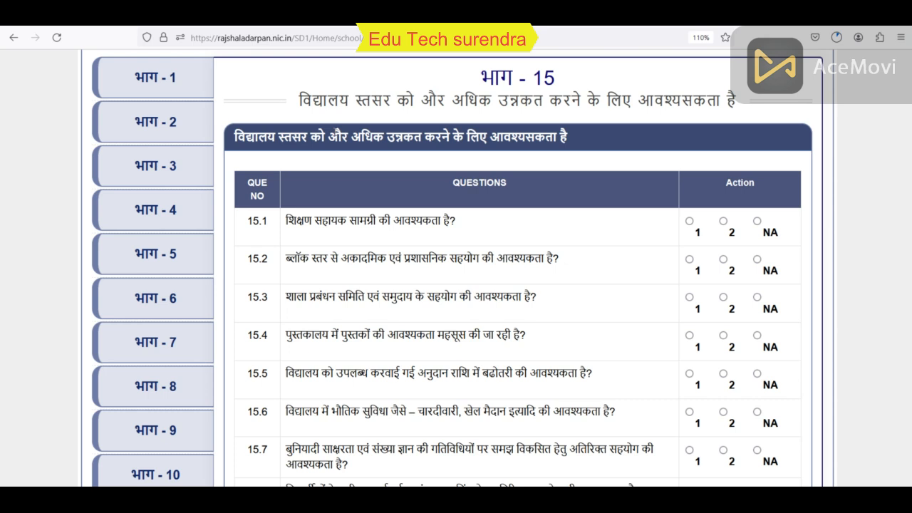
scroll(410, 275, down, 2)
scroll(410, 275, down, 2)
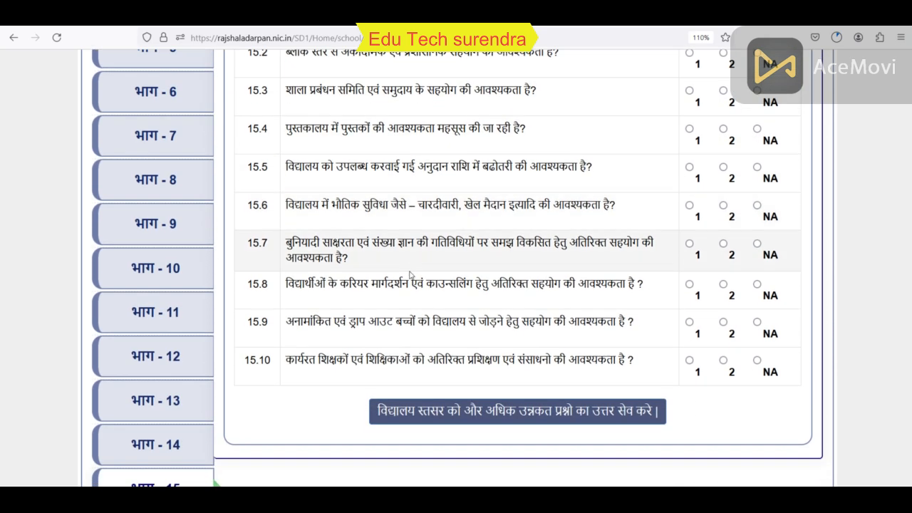
scroll(409, 275, up, 4)
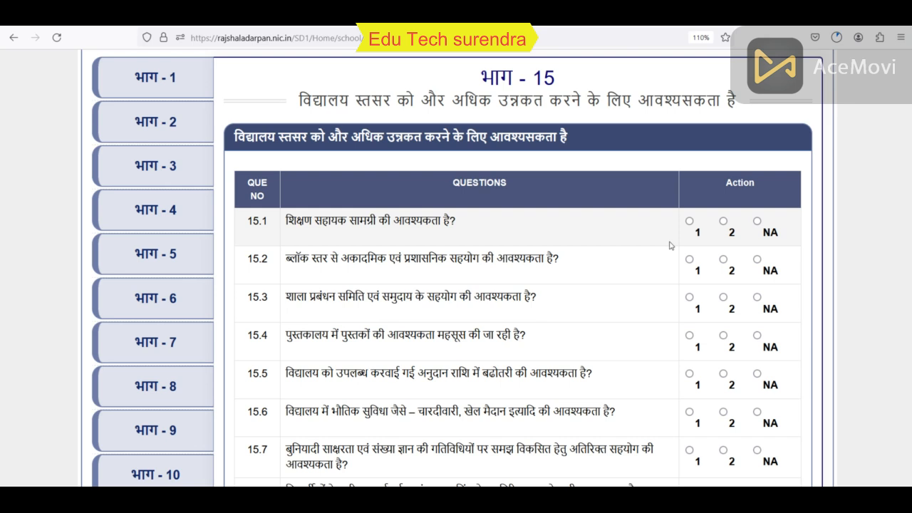
scroll(643, 253, down, 2)
scroll(600, 245, up, 2)
scroll(600, 247, down, 2)
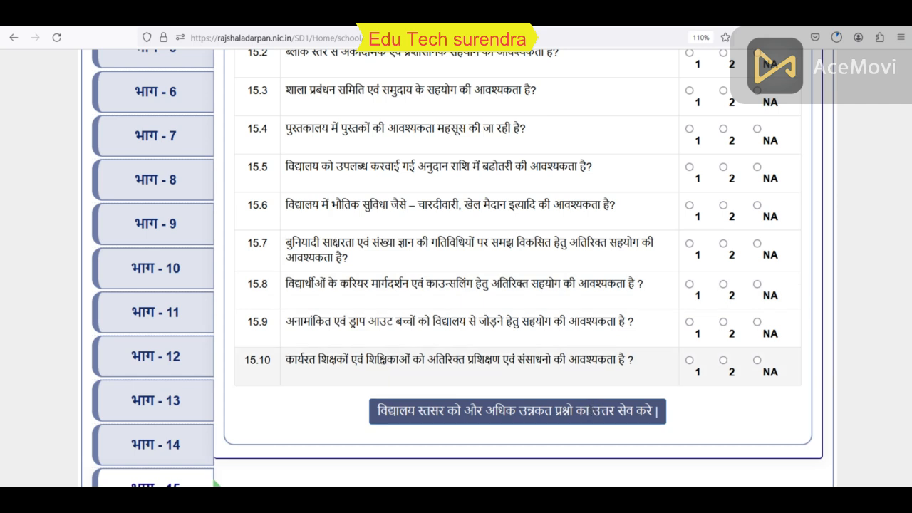
scroll(410, 331, up, 3)
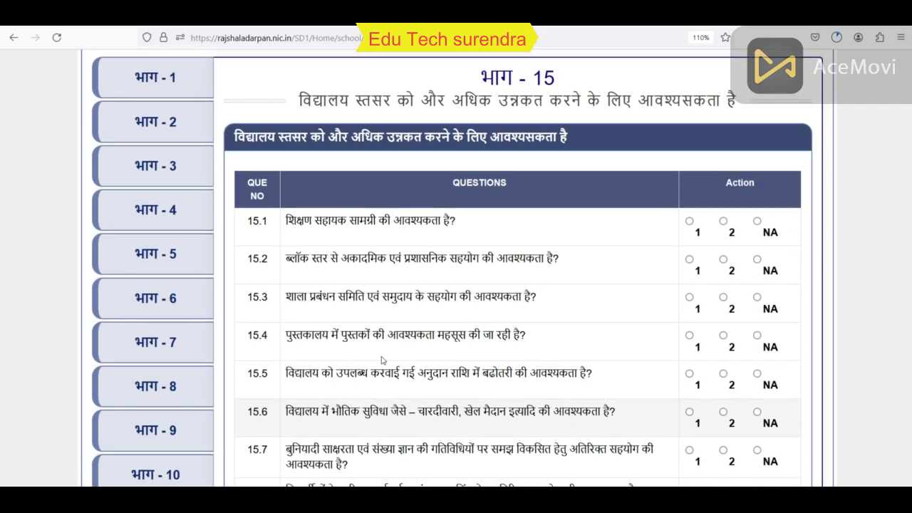
Go back to भाग - 1, the सामान्य जानकारी part of the form.
click(160, 82)
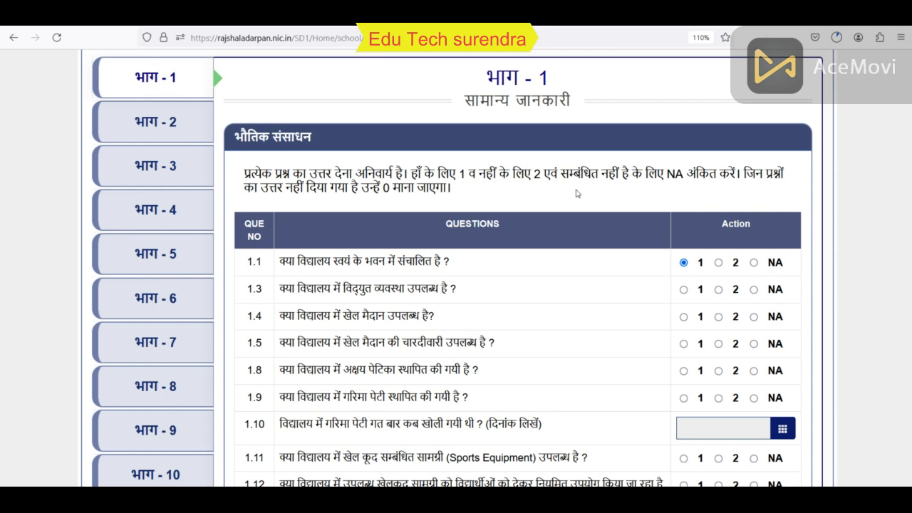